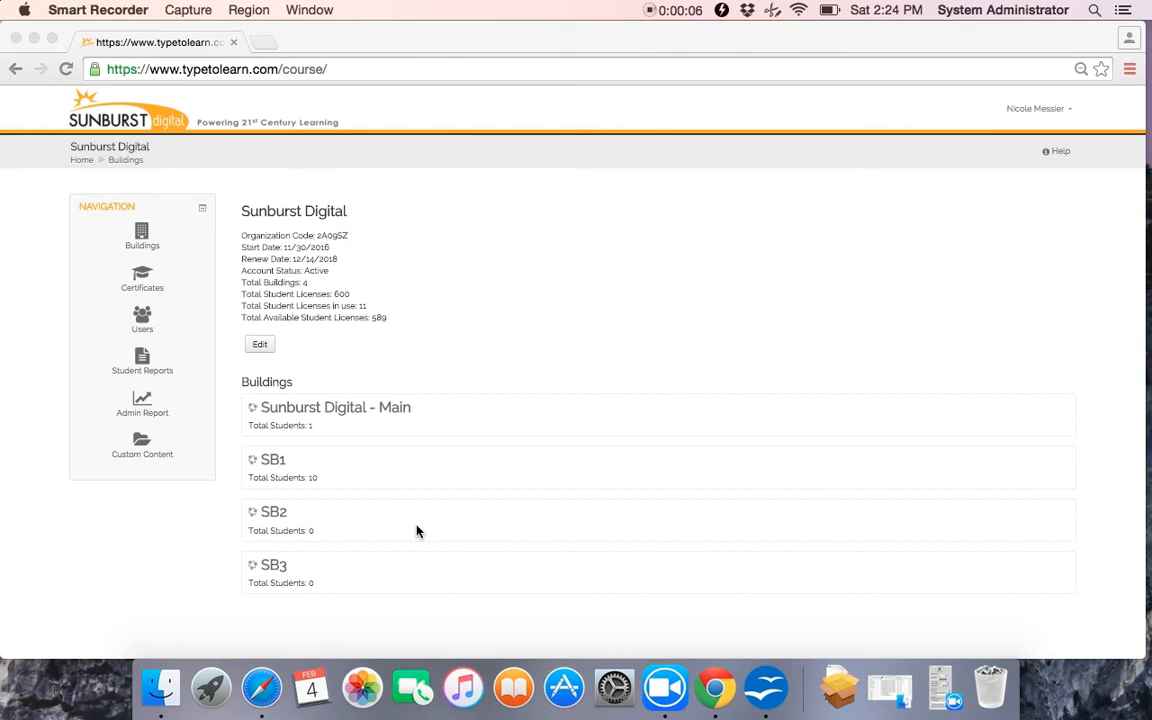
- Open the Type to Learn settings for the SB1 building
left_click(275, 470)
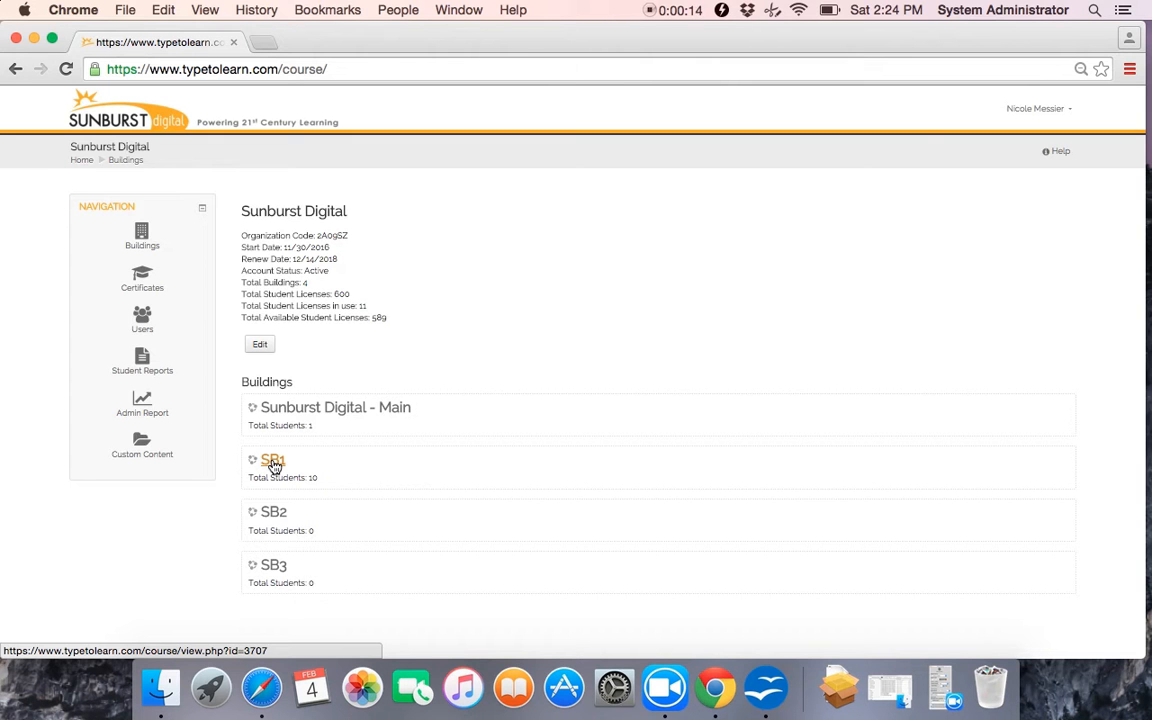
left_click(276, 467)
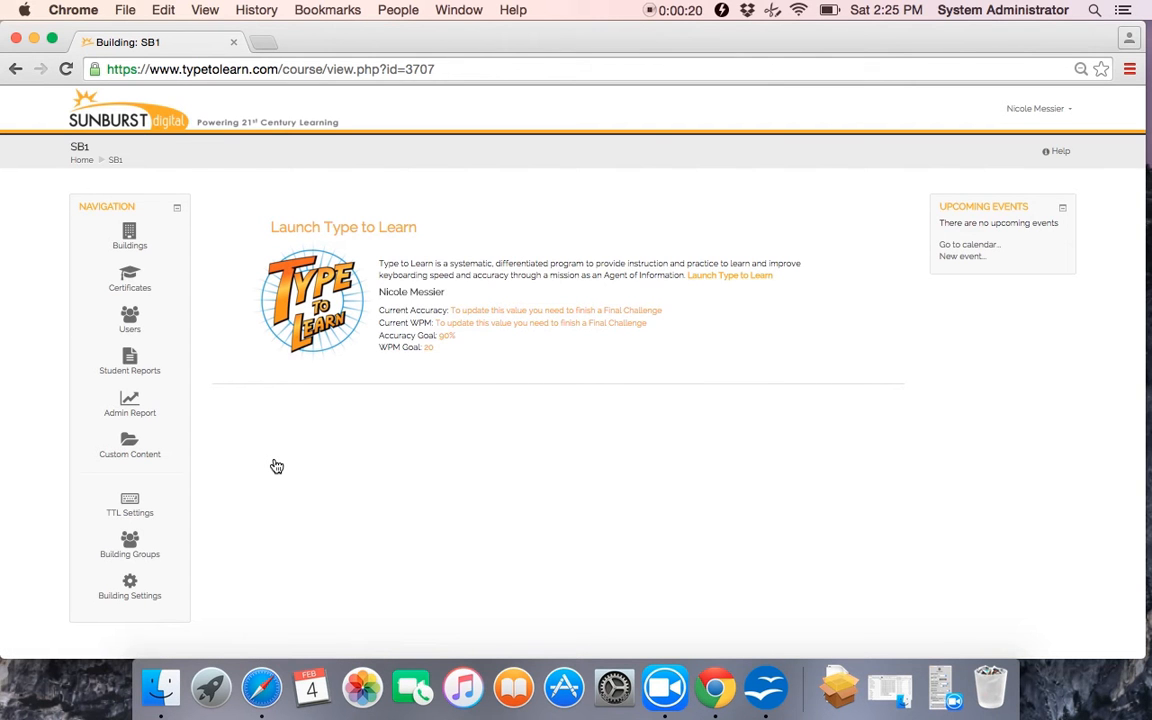
left_click(130, 514)
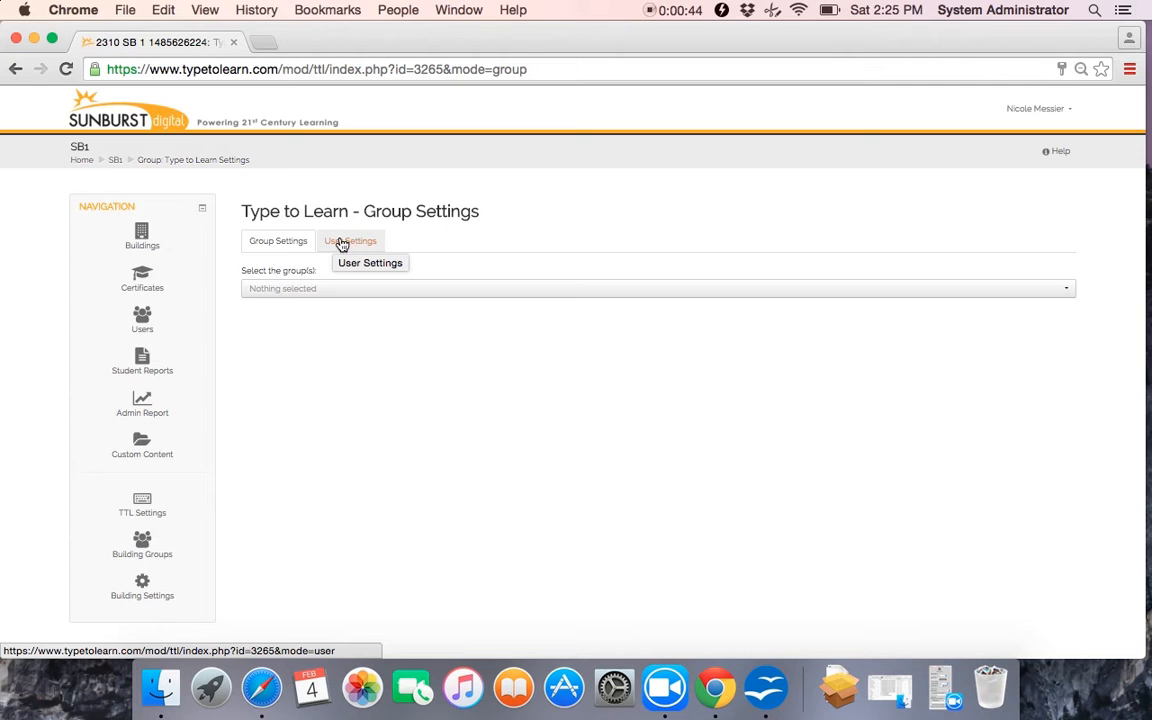
- Select the K1 group in the group settings, adding M3 as a second group and removing it again
left_click(361, 301)
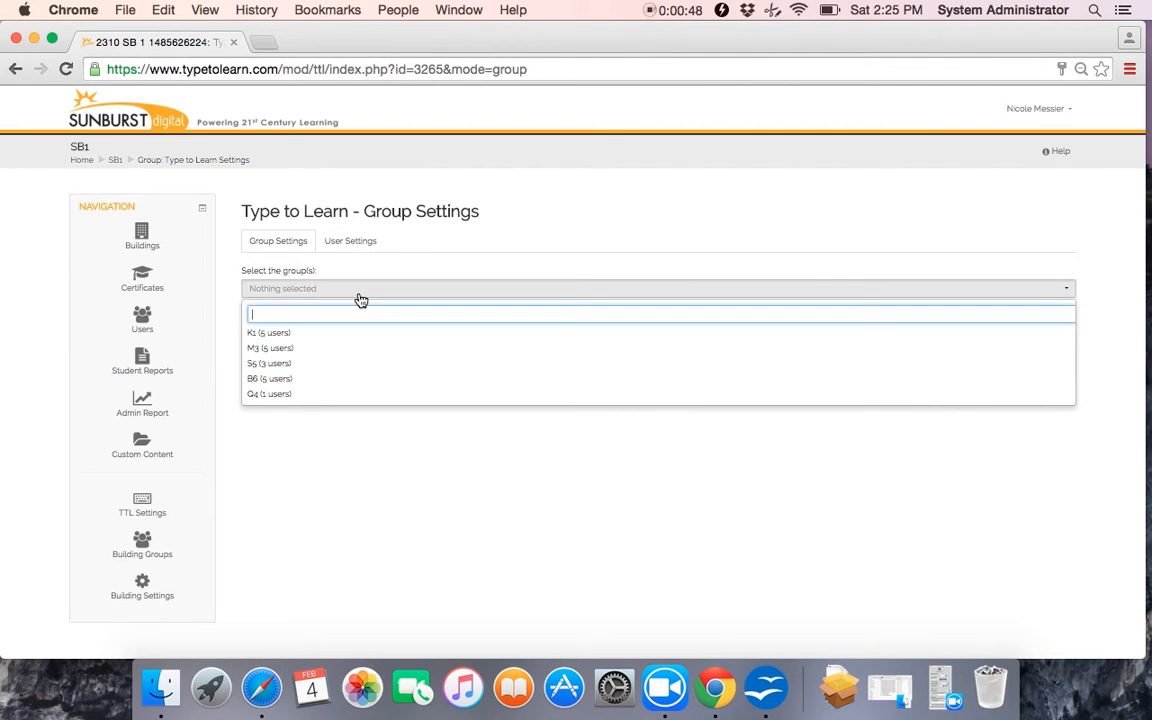
left_click(292, 336)
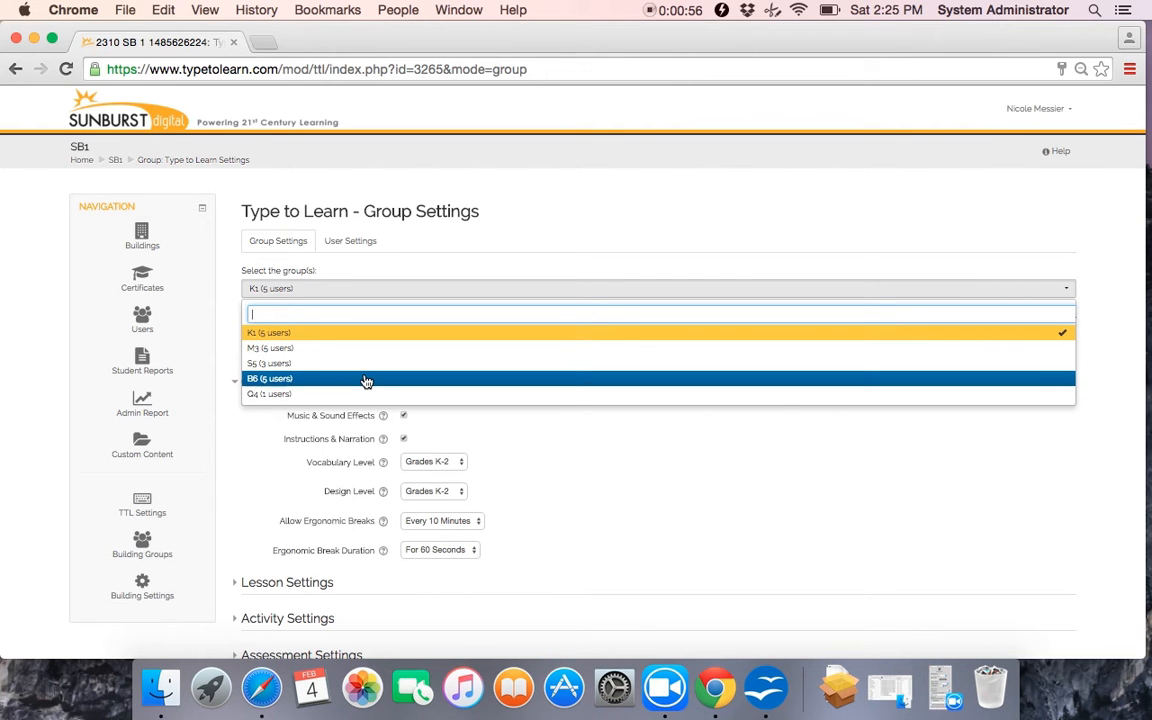
left_click(297, 352)
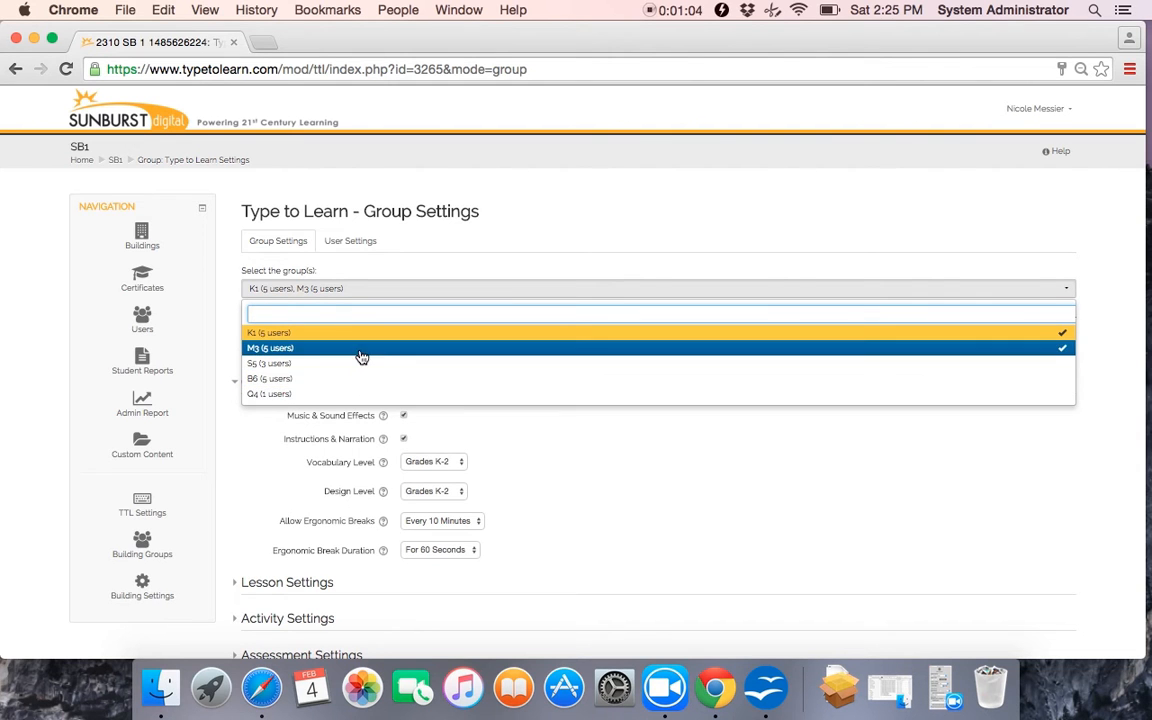
left_click(362, 349)
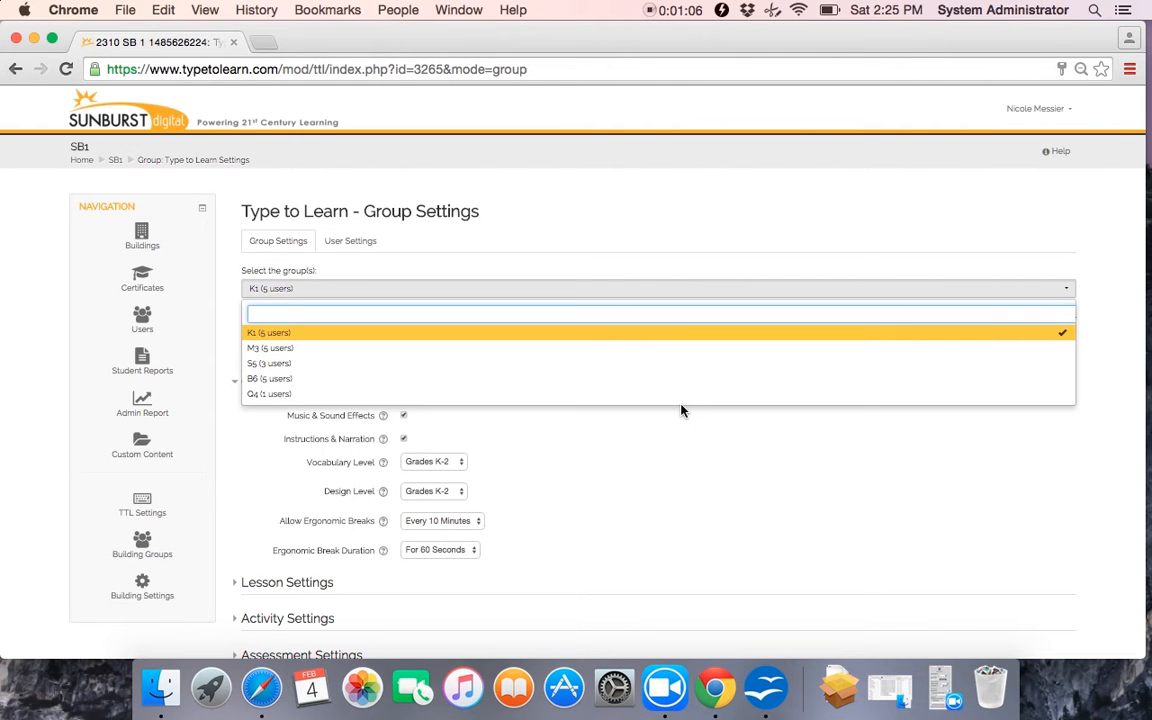
left_click(678, 461)
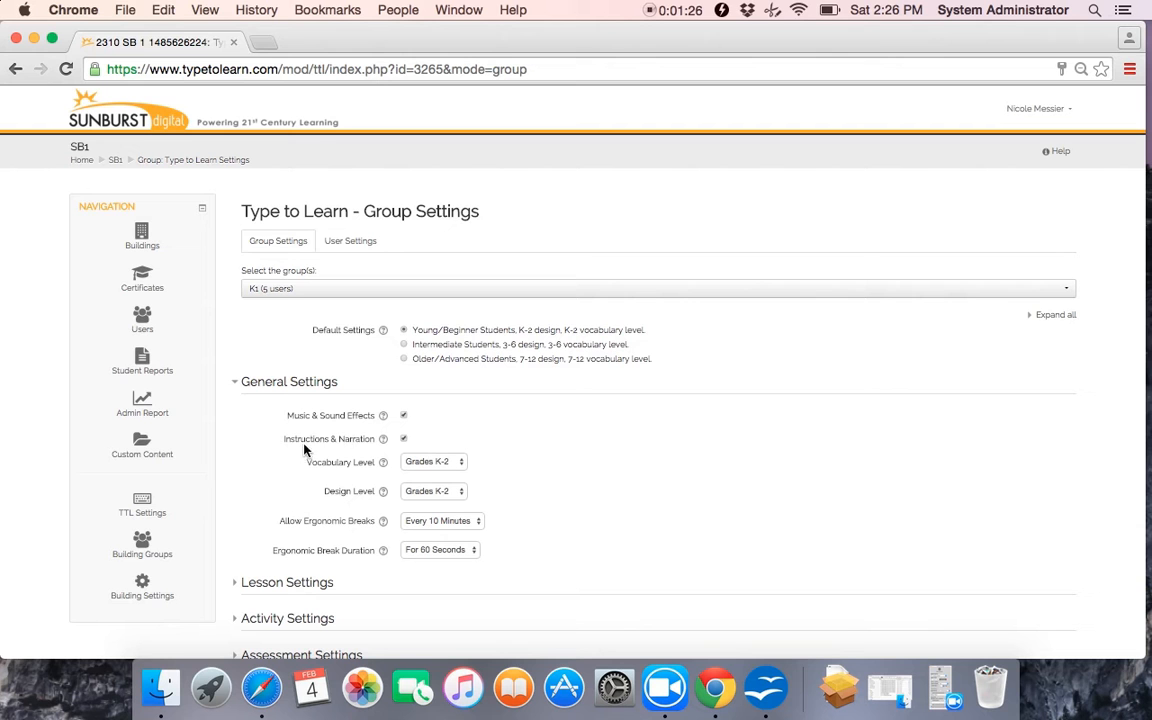
- Review the vocabulary level and design level choices in the general settings, picking Grades K-2 for both
left_click(434, 465)
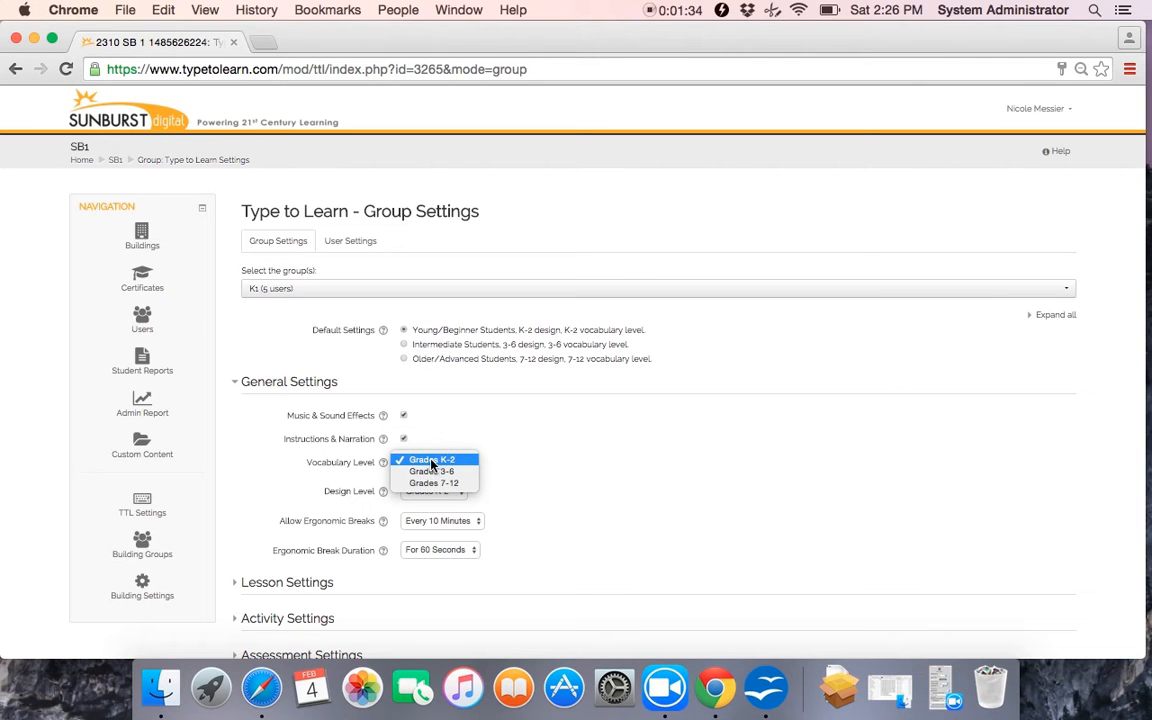
left_click(432, 461)
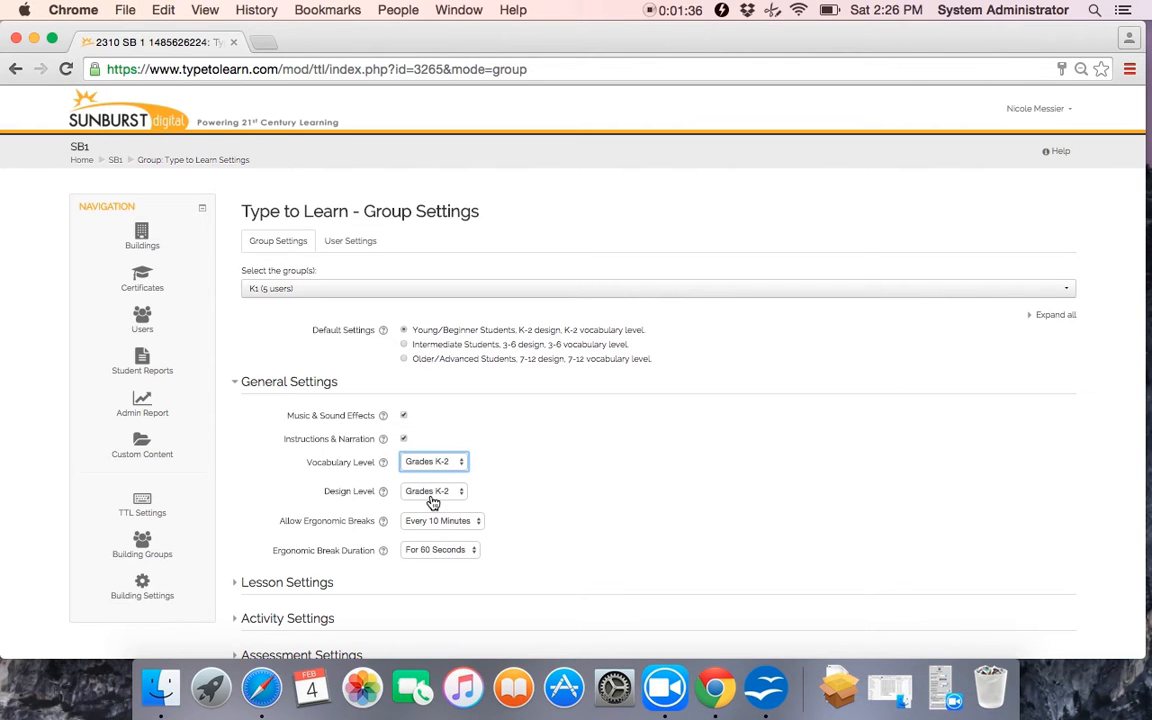
left_click(431, 494)
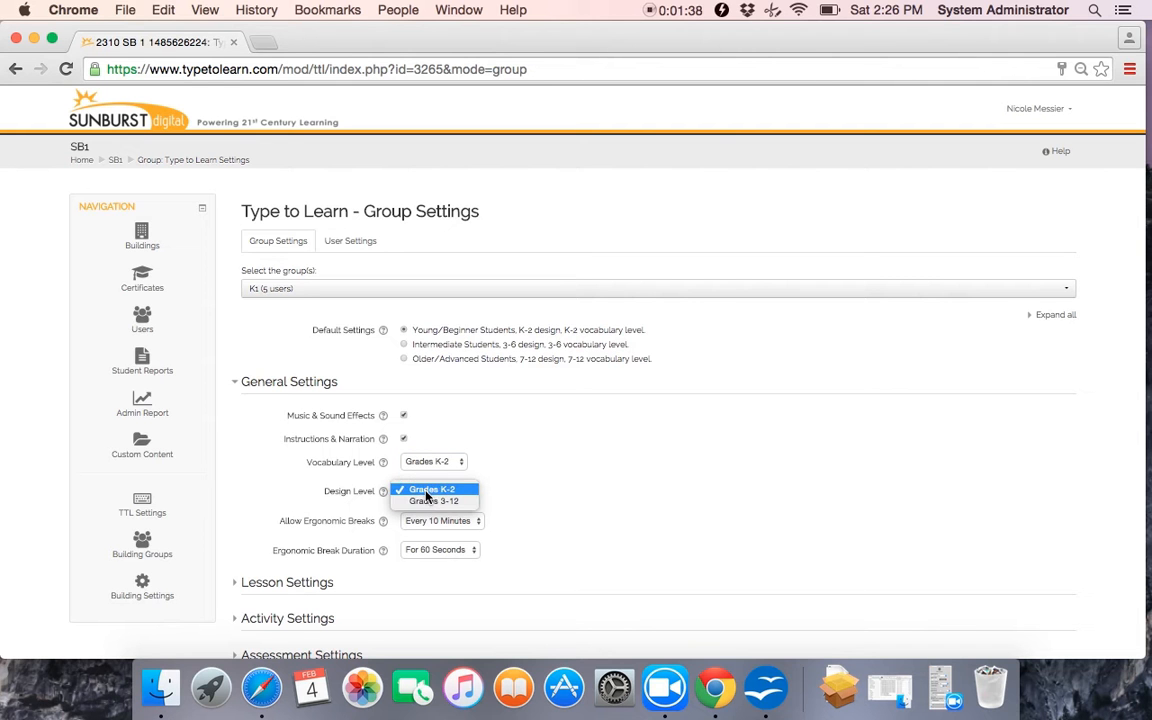
left_click(428, 490)
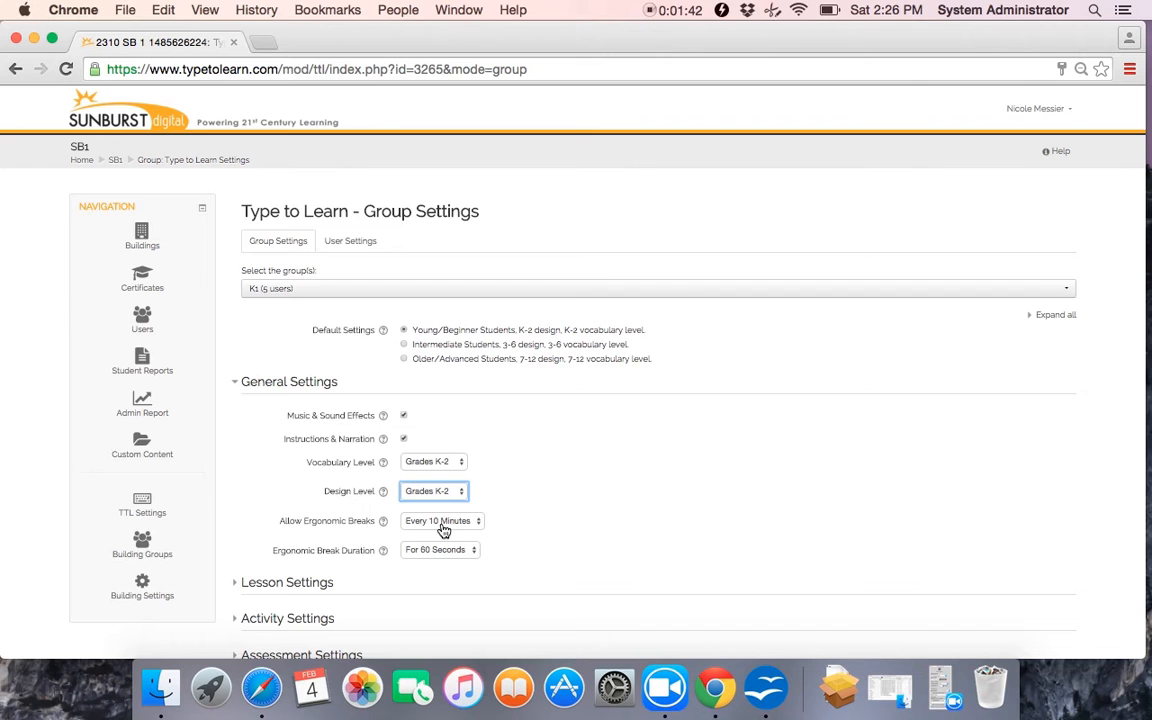
- Review the ergonomic break choices, picking Every 10 Minutes for the frequency and For 60 Seconds for the duration
left_click(444, 522)
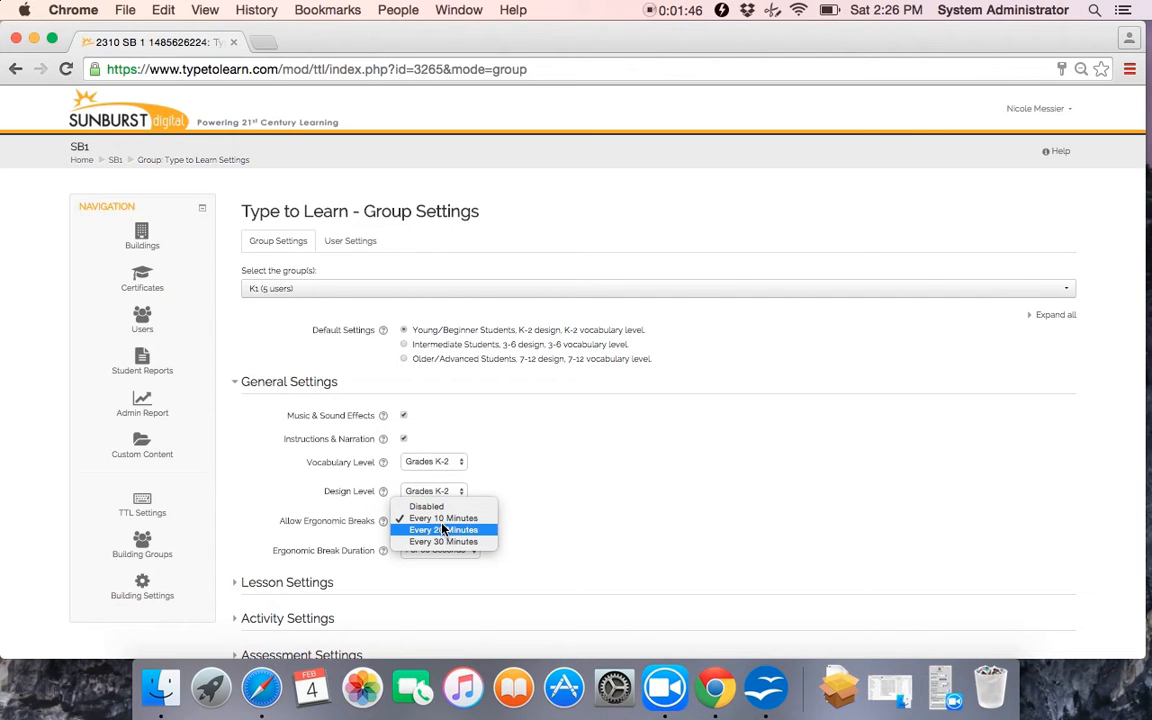
left_click(441, 519)
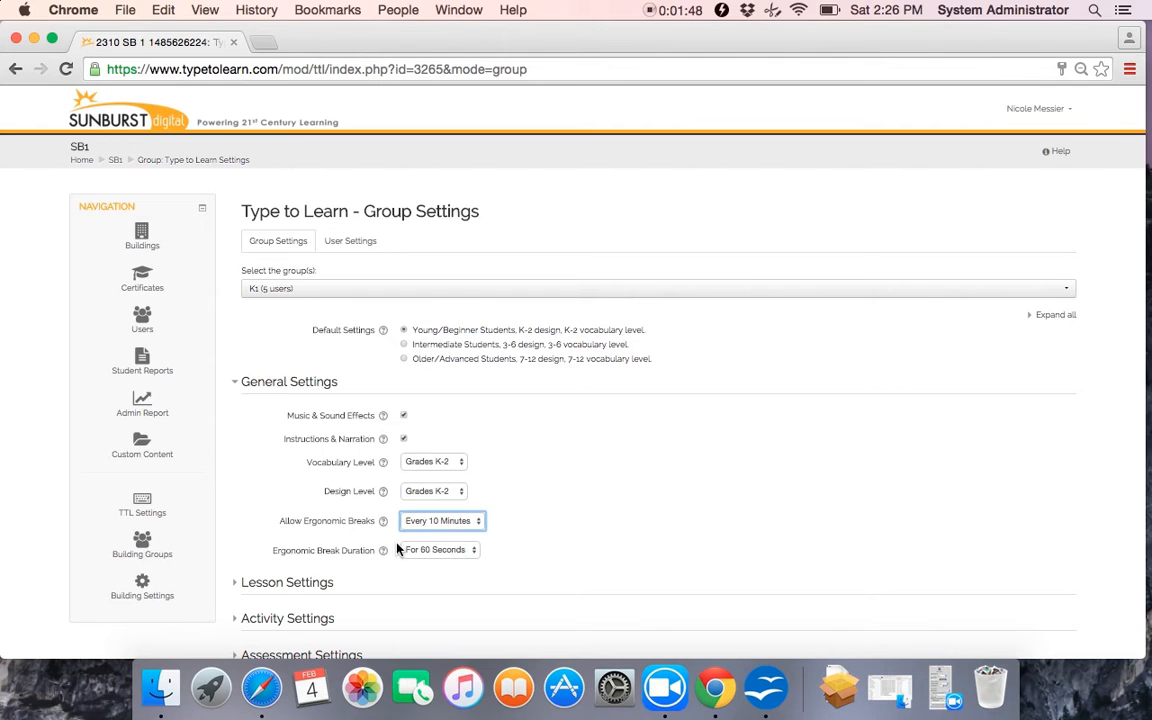
left_click(411, 574)
left_click(436, 554)
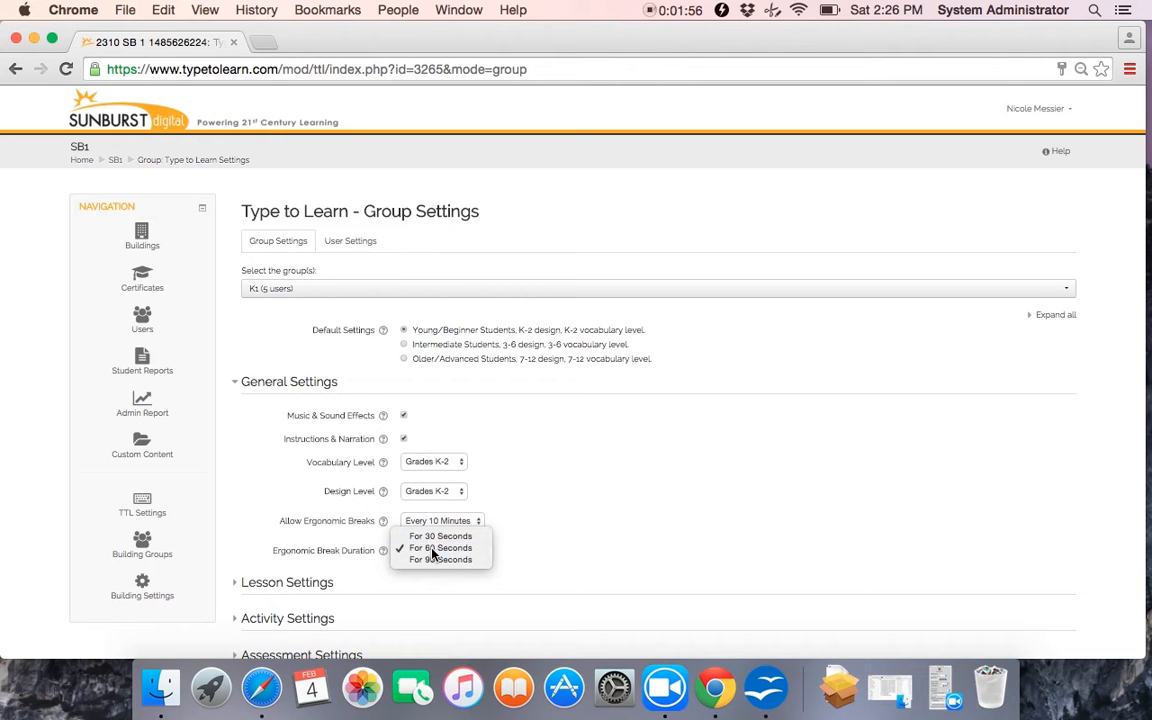
left_click(435, 550)
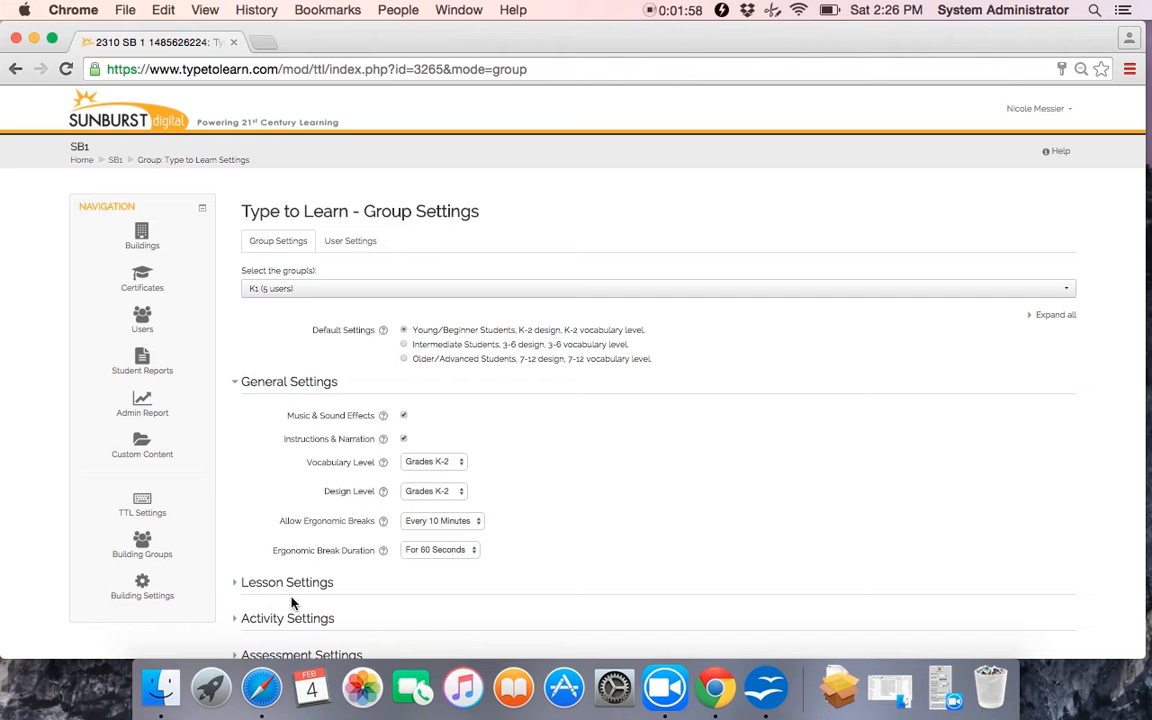
- Expand the lesson settings and review the Prevent Going Past Lesson choices, picking Disabled
left_click(237, 589)
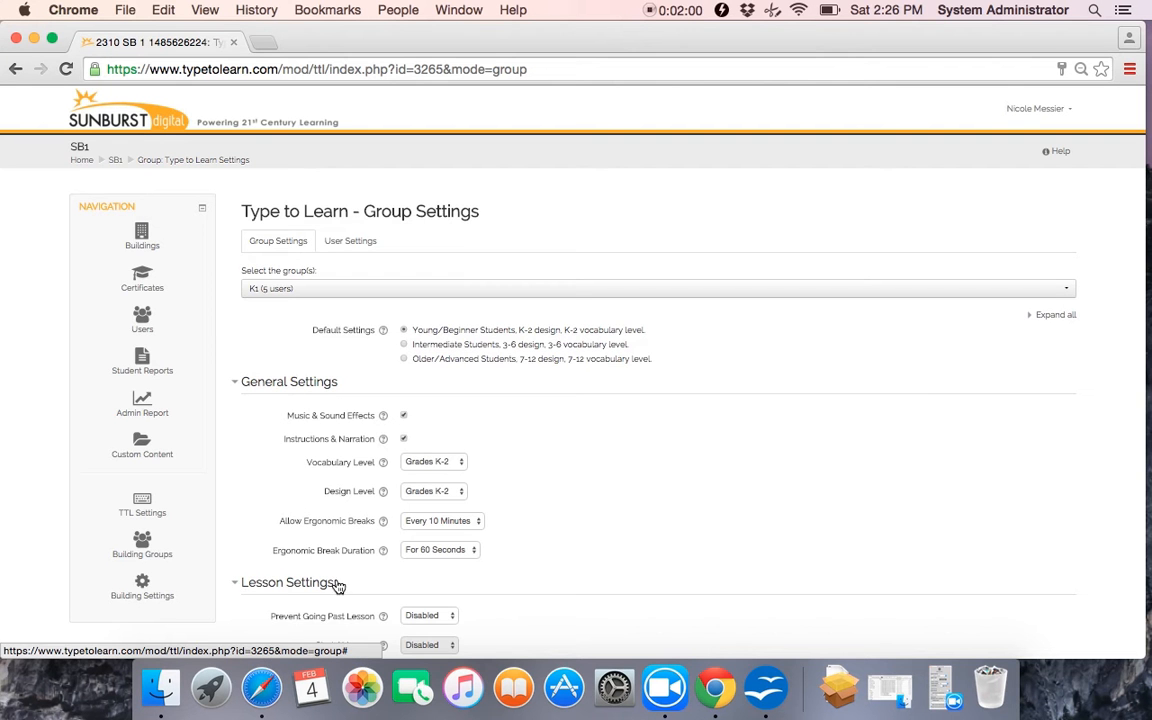
scroll(540, 594, "down", 2)
scroll(600, 400, "down", 7)
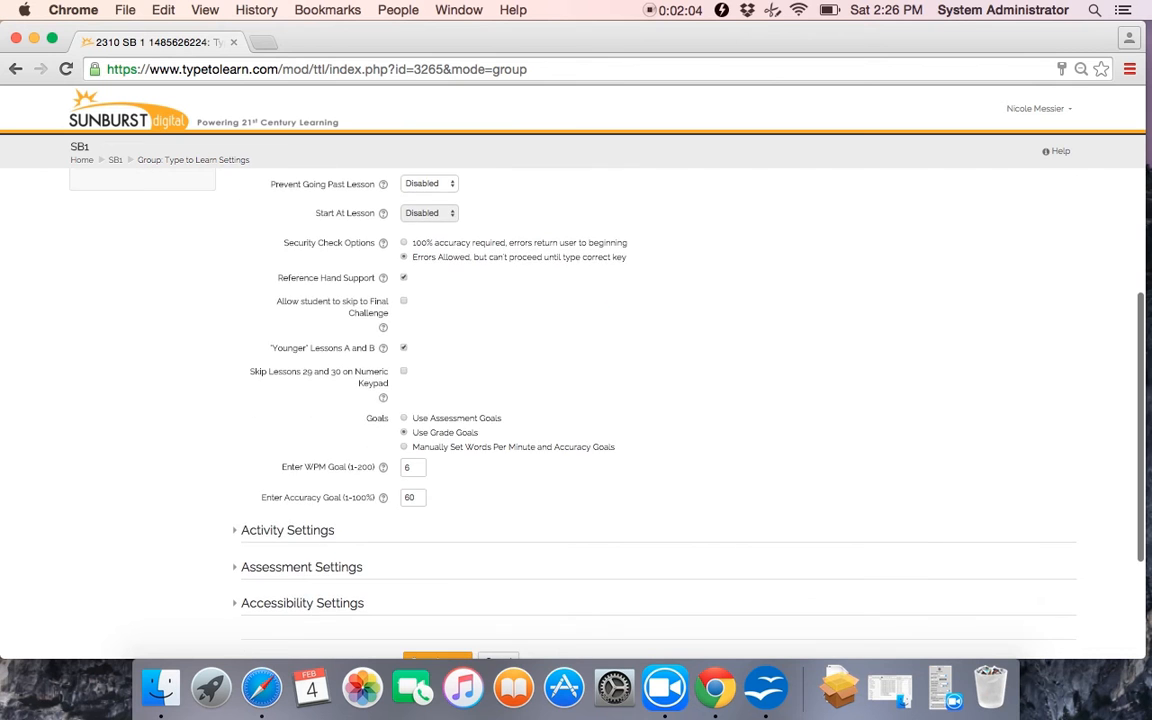
scroll(512, 300, "up", 1)
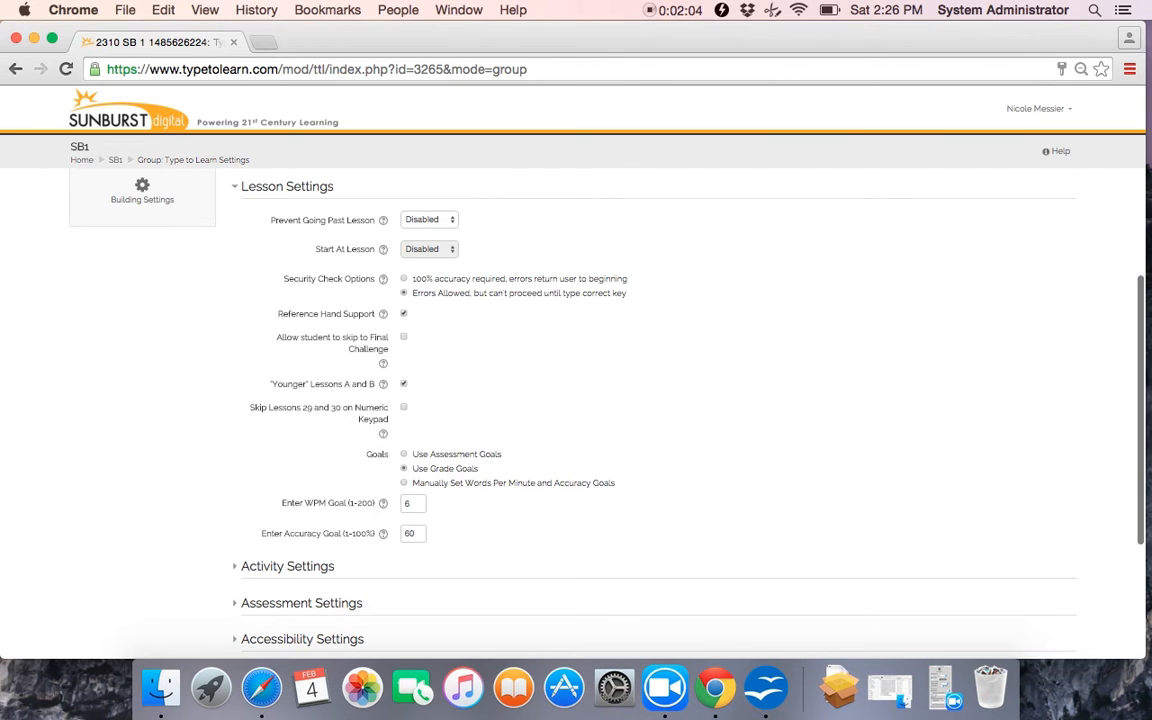
left_click(437, 224)
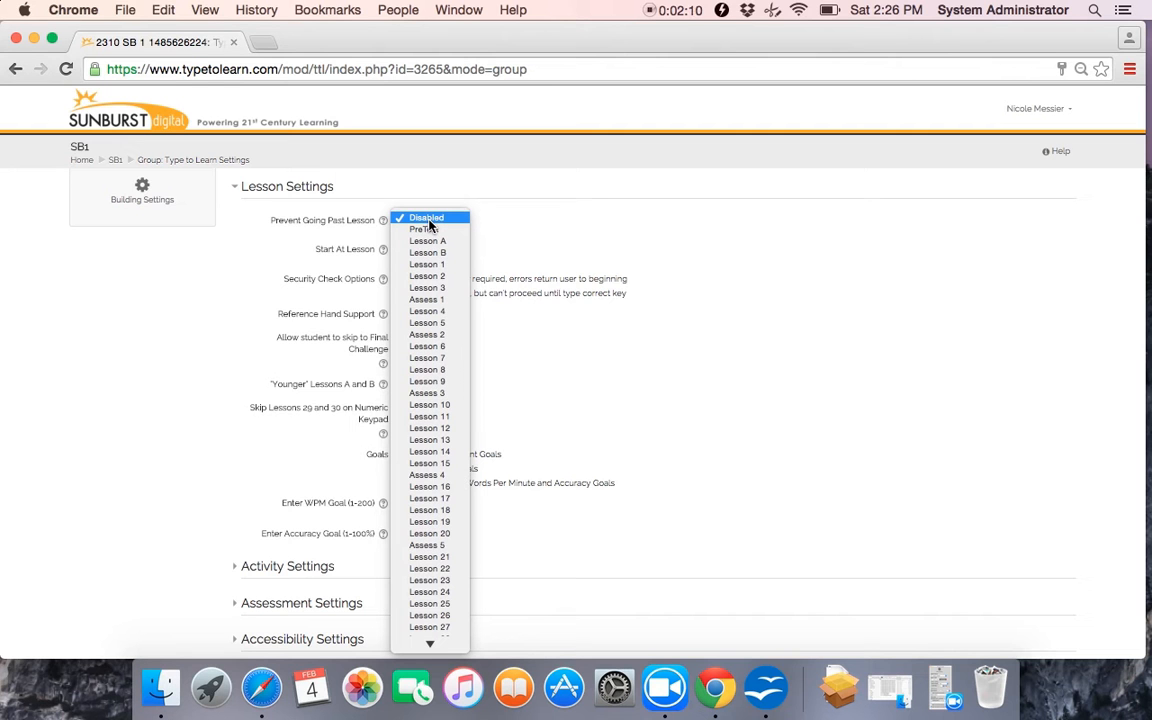
left_click(429, 222)
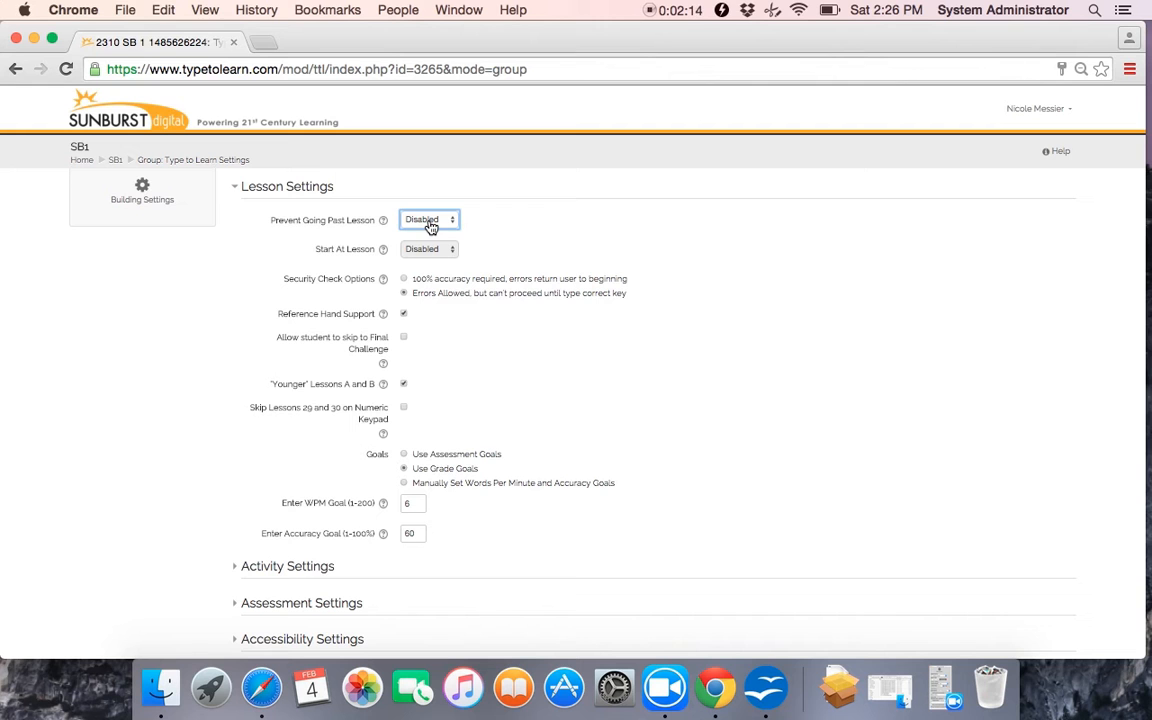
left_click(493, 226)
- Turn off the pre test in the assessment settings to review the Start At Lesson choices, pick Disabled, and re-enable the pre test
left_click(236, 610)
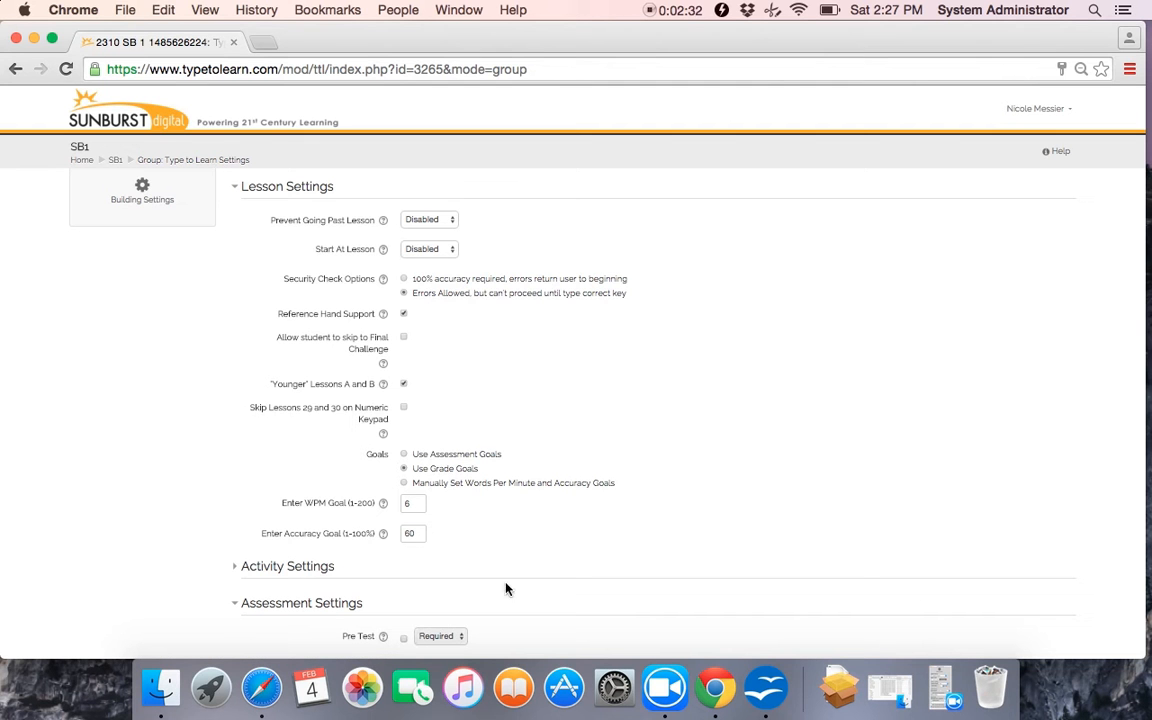
left_click(430, 256)
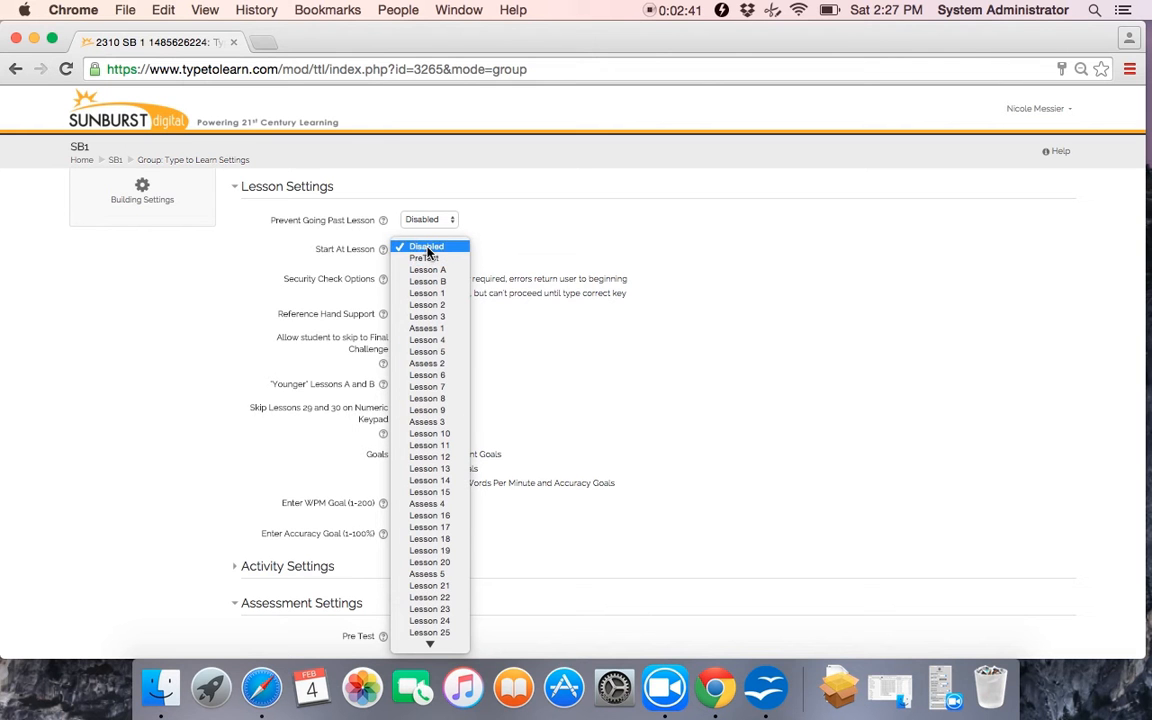
left_click(427, 247)
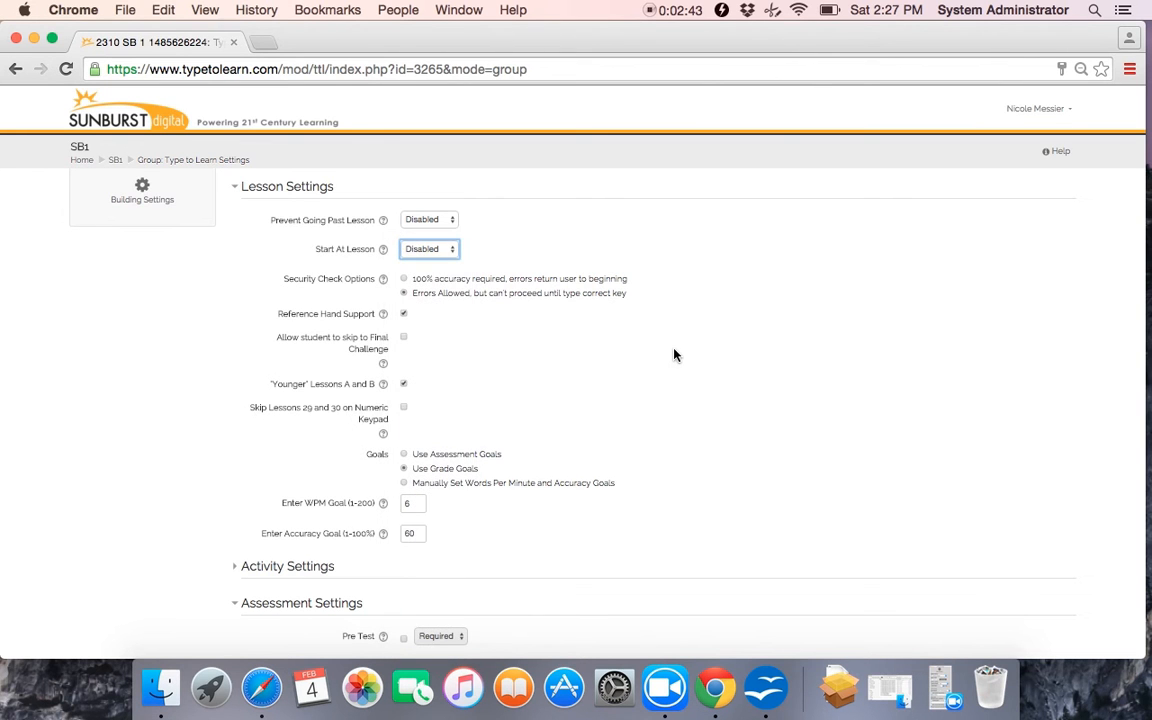
left_click(403, 640)
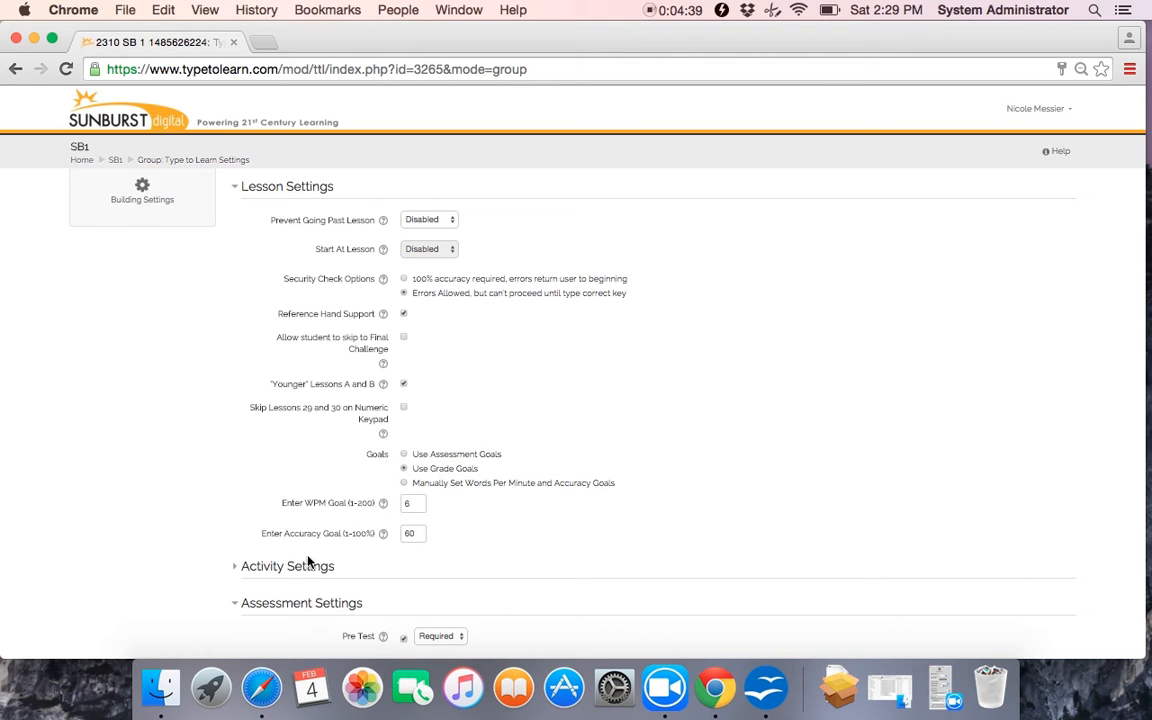
- Expand the activity settings and try the Allow Activities options Never and Anytime, ending on After Lesson is Complete
left_click(237, 572)
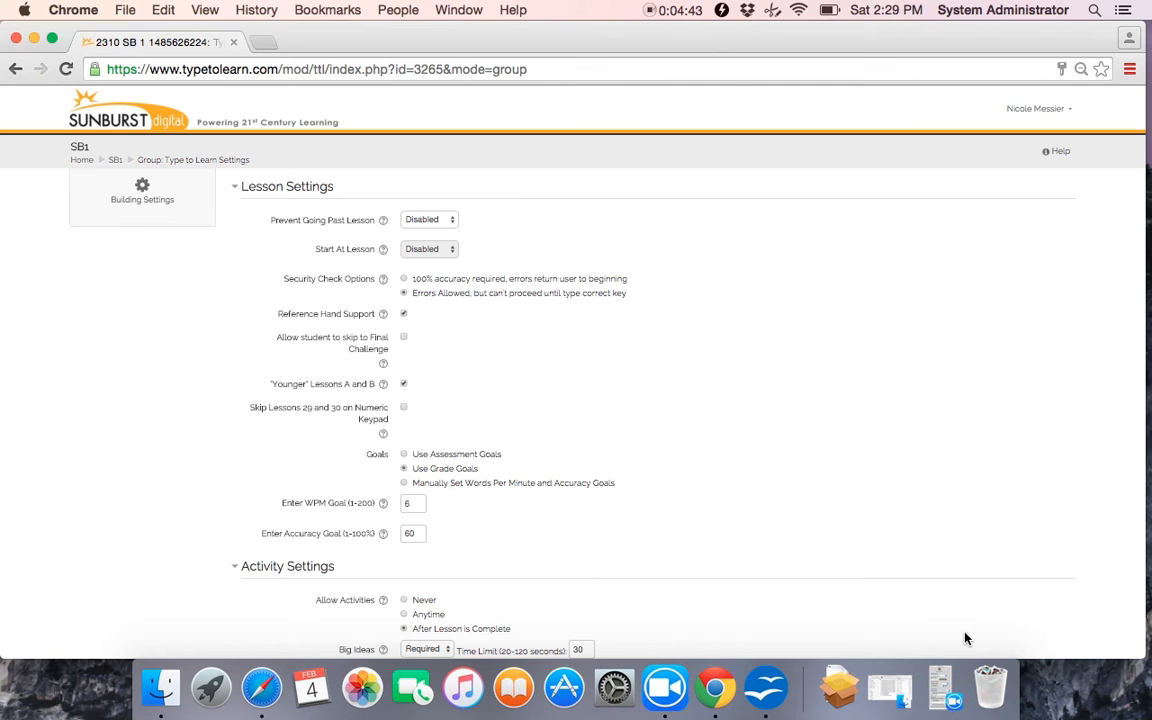
scroll(966, 638, "down", 5)
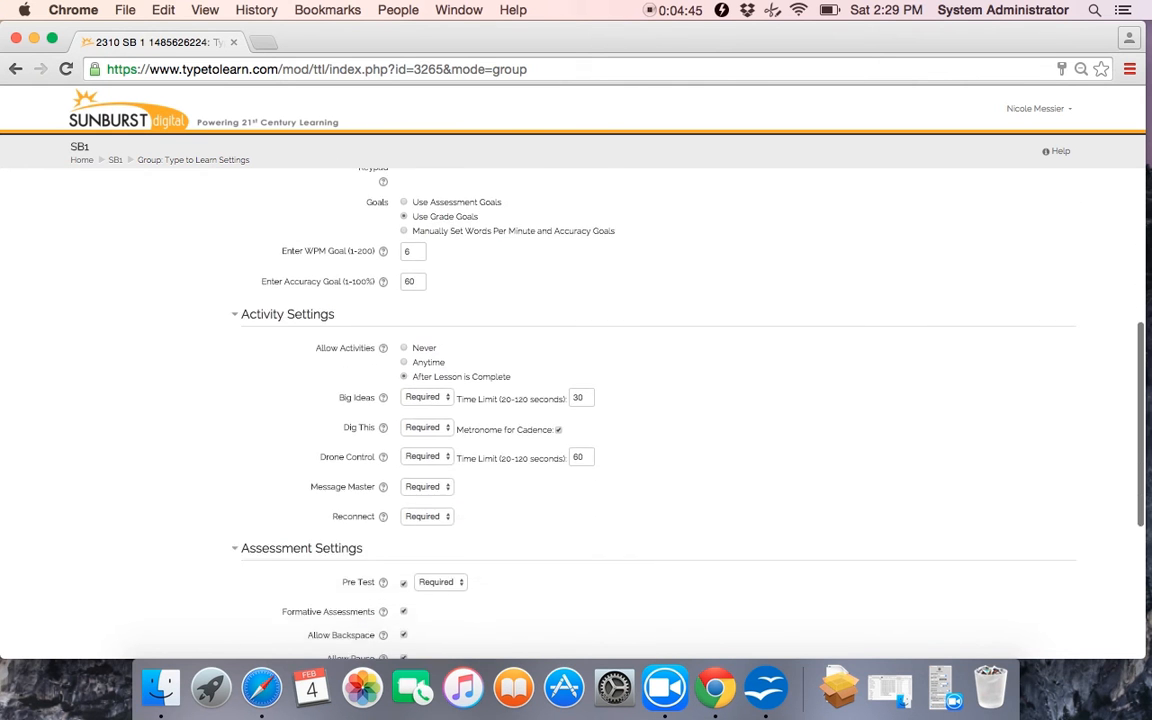
scroll(623, 410, "down", 2)
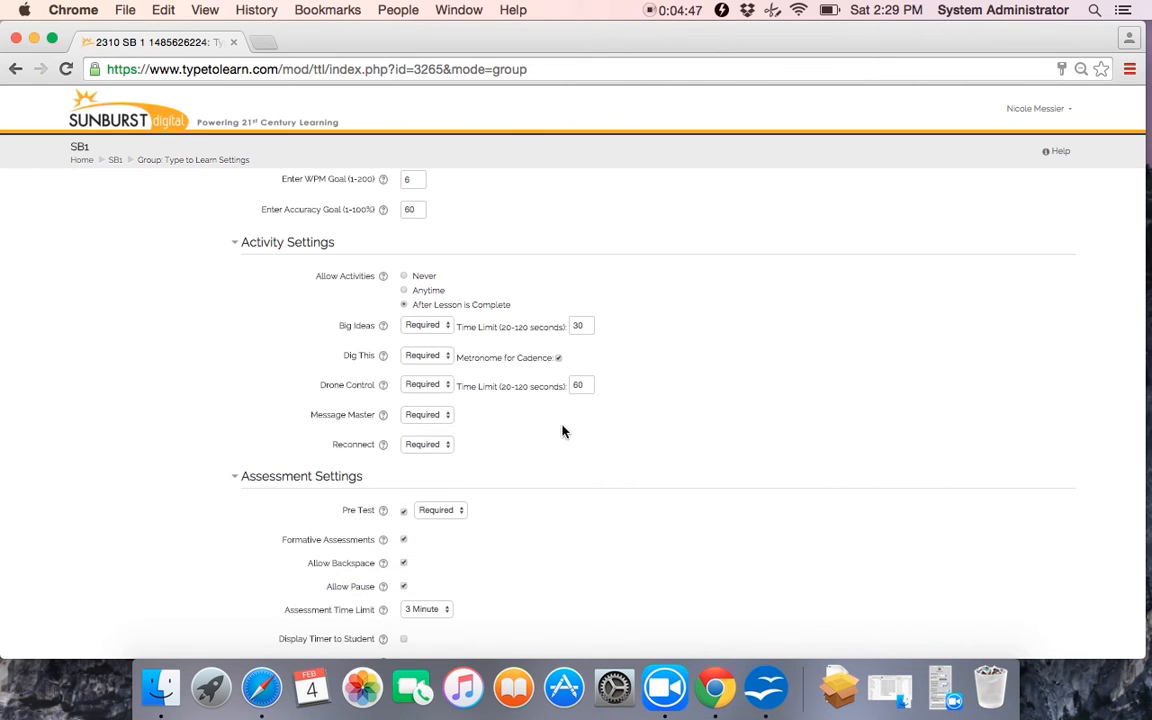
left_click(405, 278)
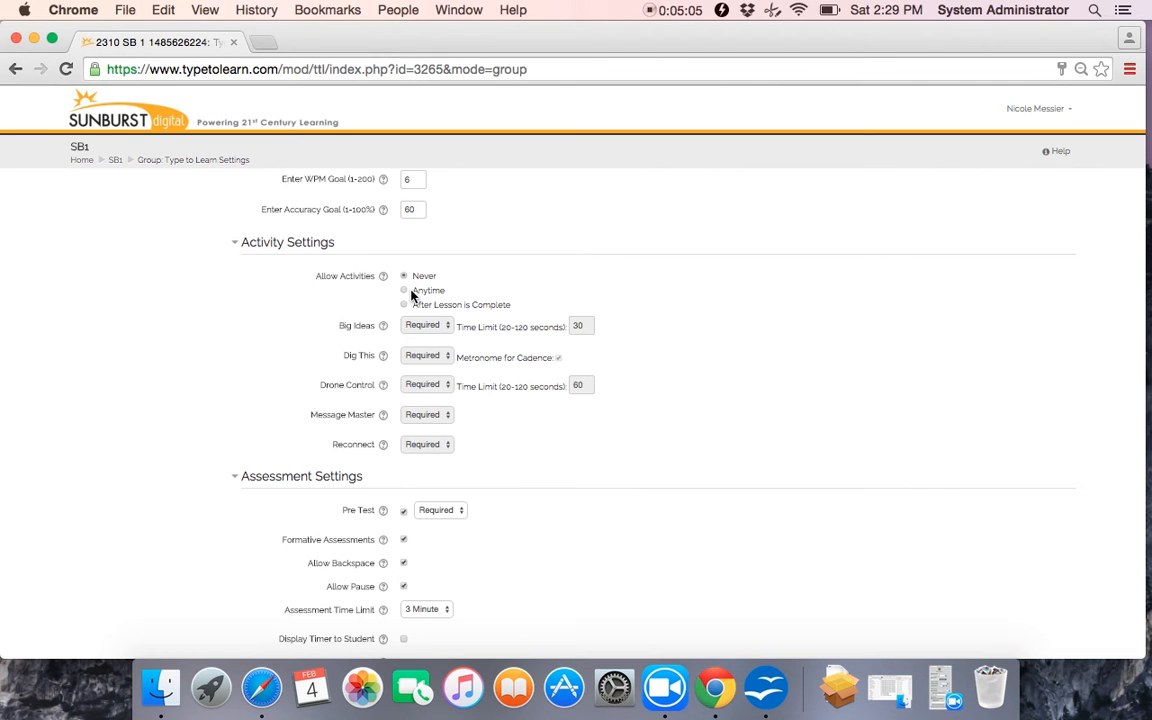
left_click(404, 292)
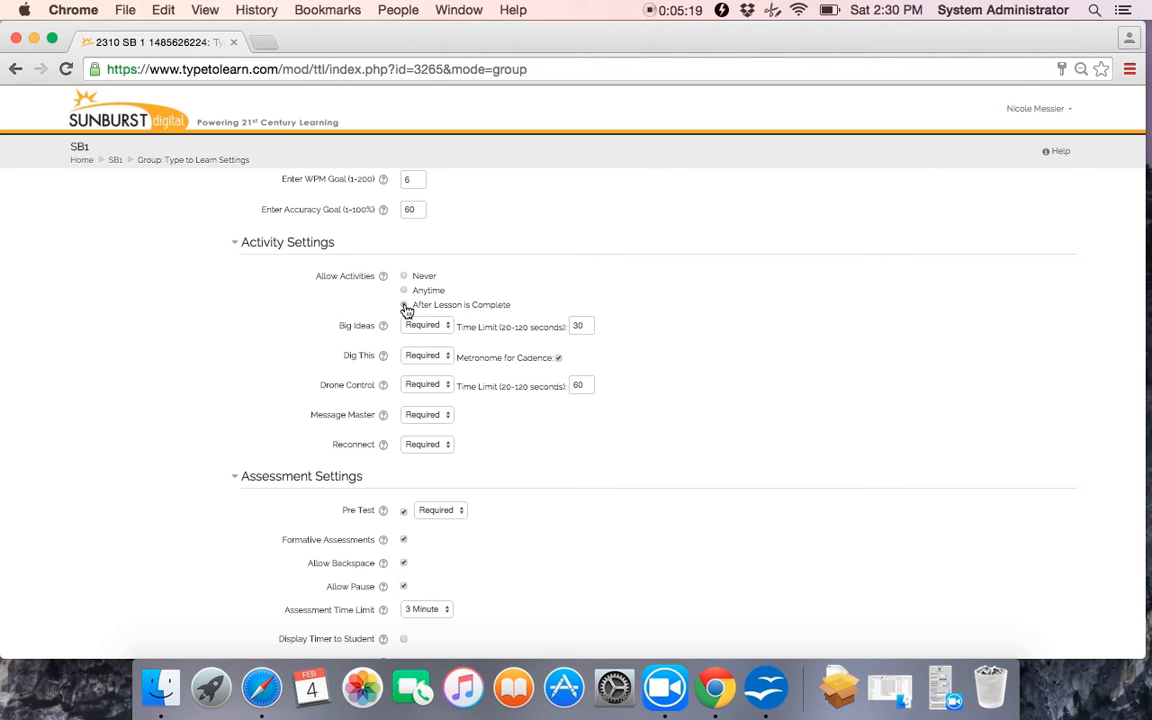
left_click(405, 306)
- Review the requirement choices for the Big Ideas activity, picking Required
left_click(427, 329)
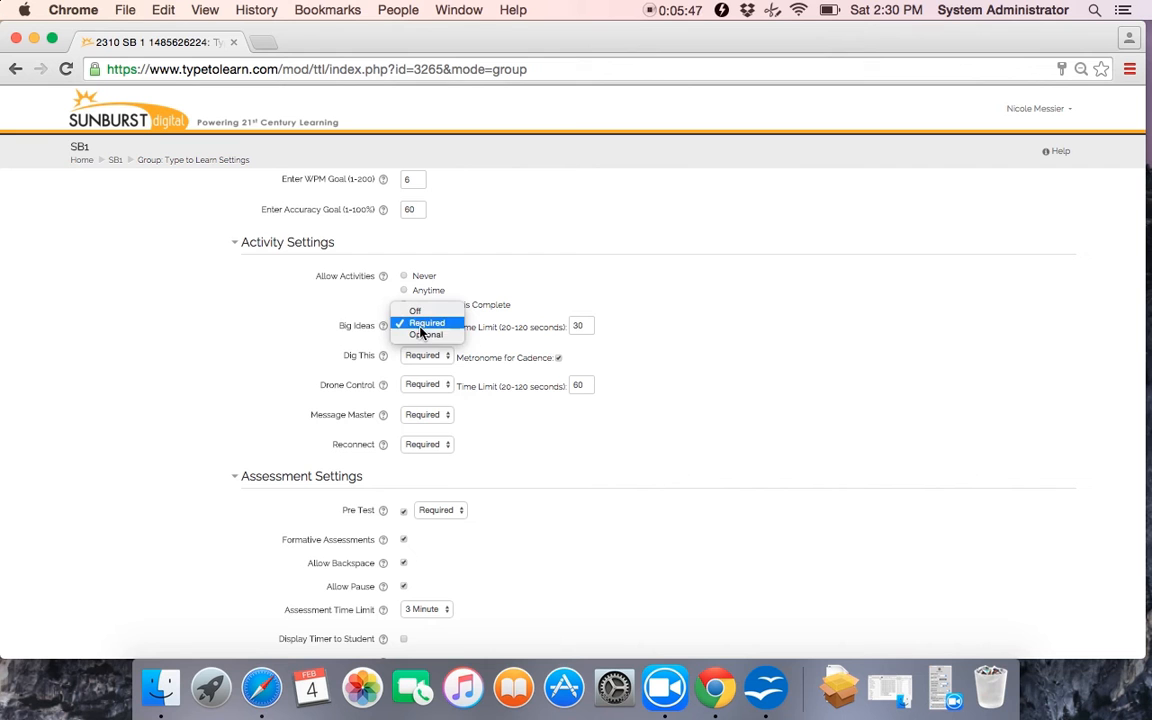
left_click(421, 325)
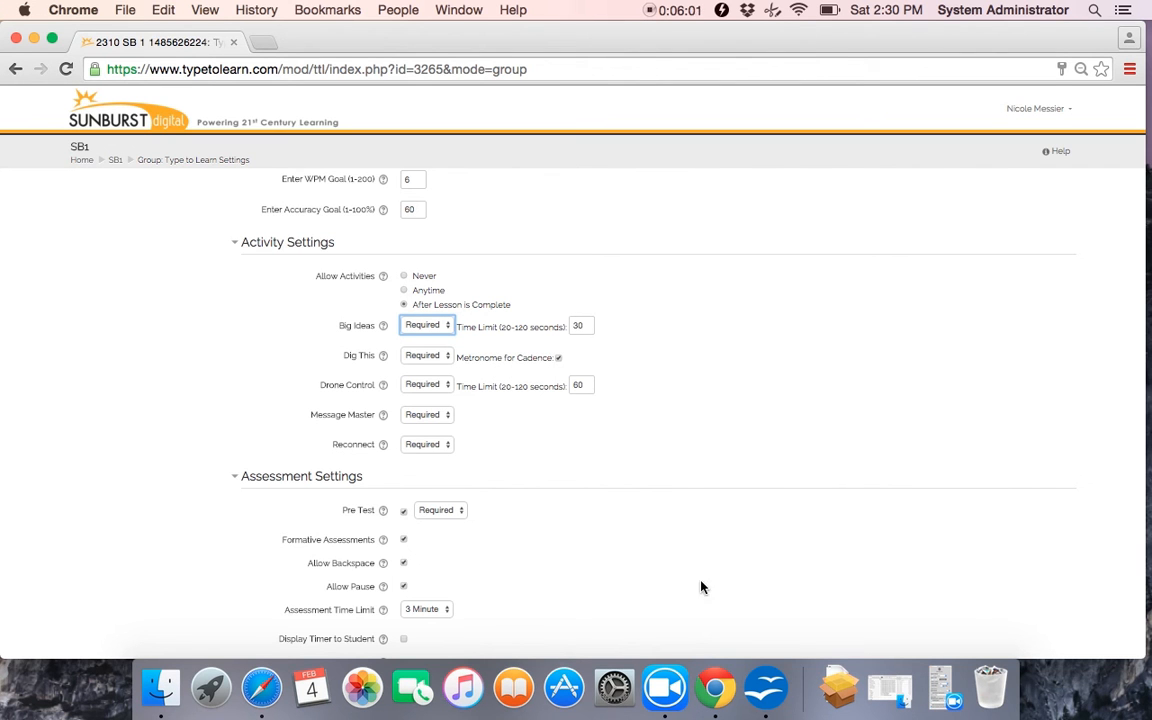
key("space")
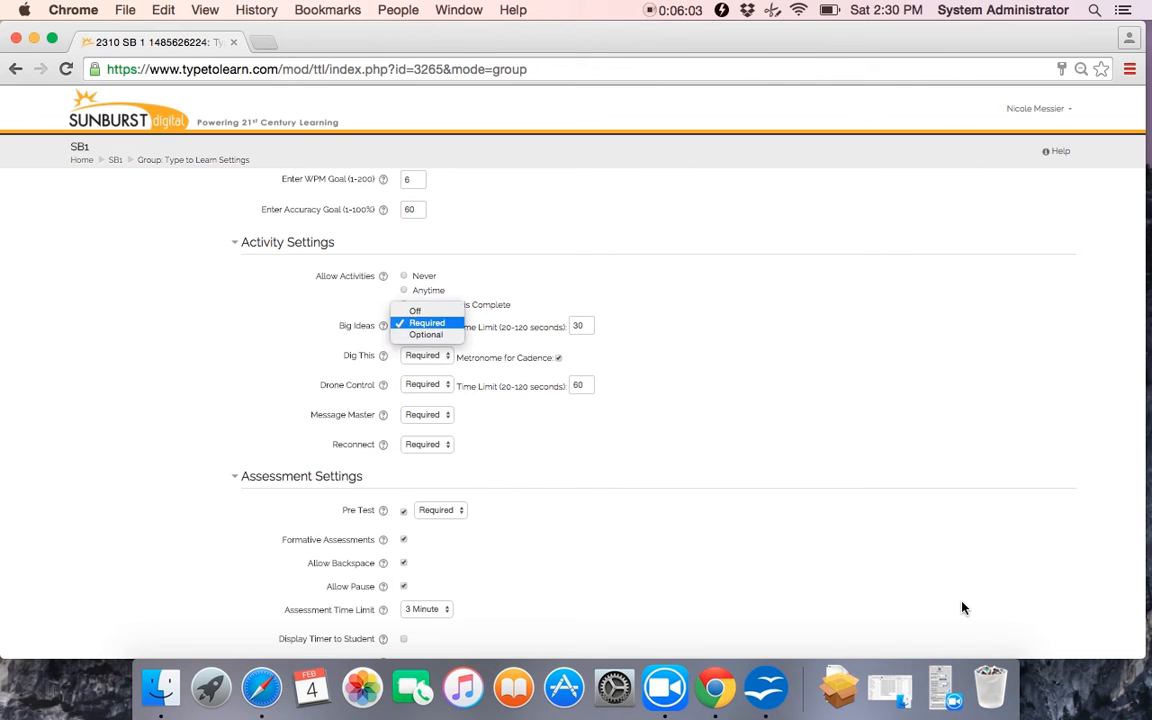
key("Escape")
key("space")
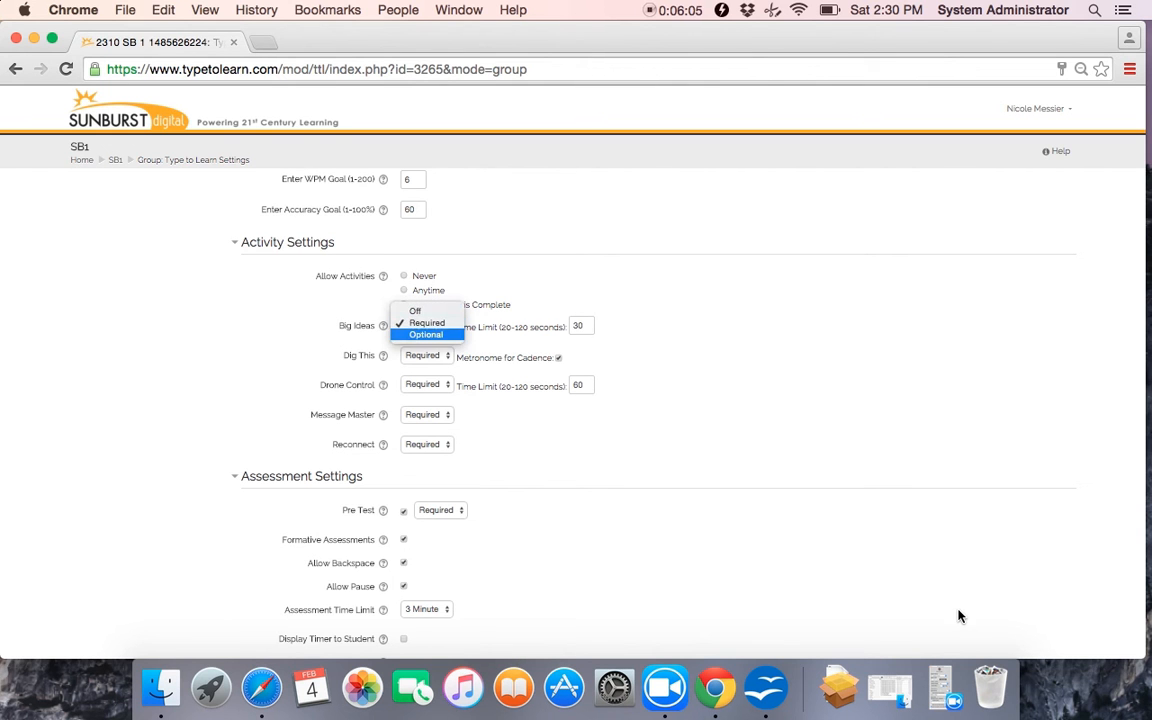
left_click(447, 327)
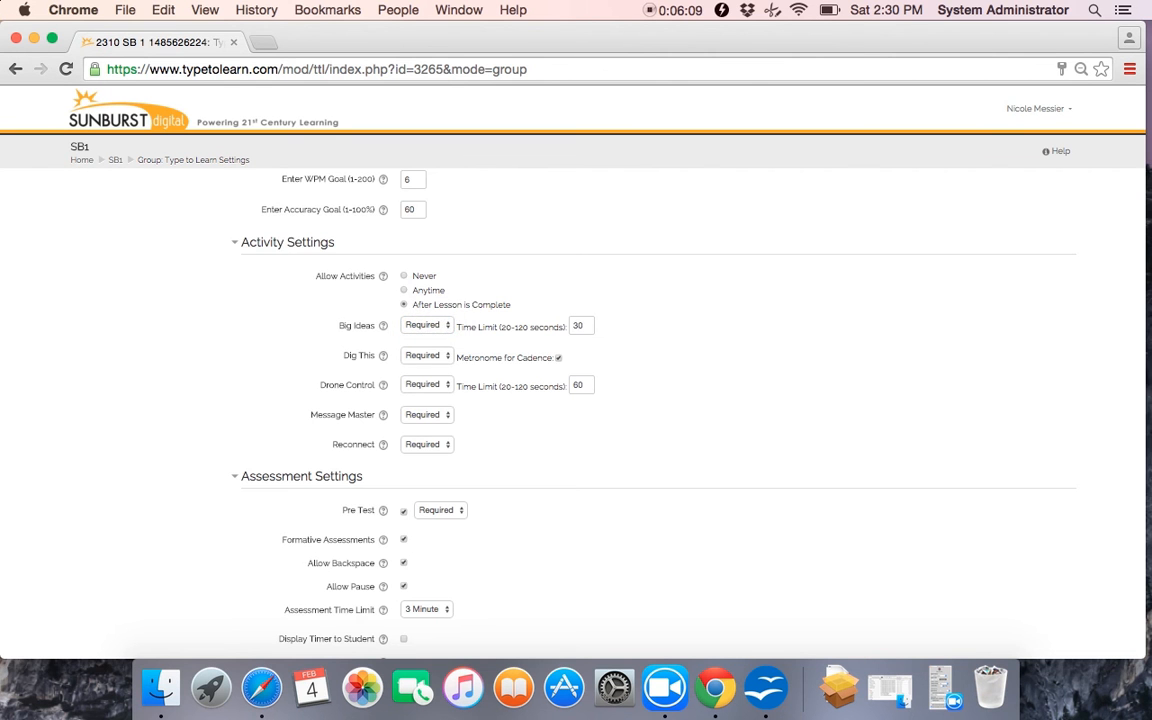
- Review the requirement choices for the pre test in the assessment settings, picking Required
scroll(454, 557, "down", 5)
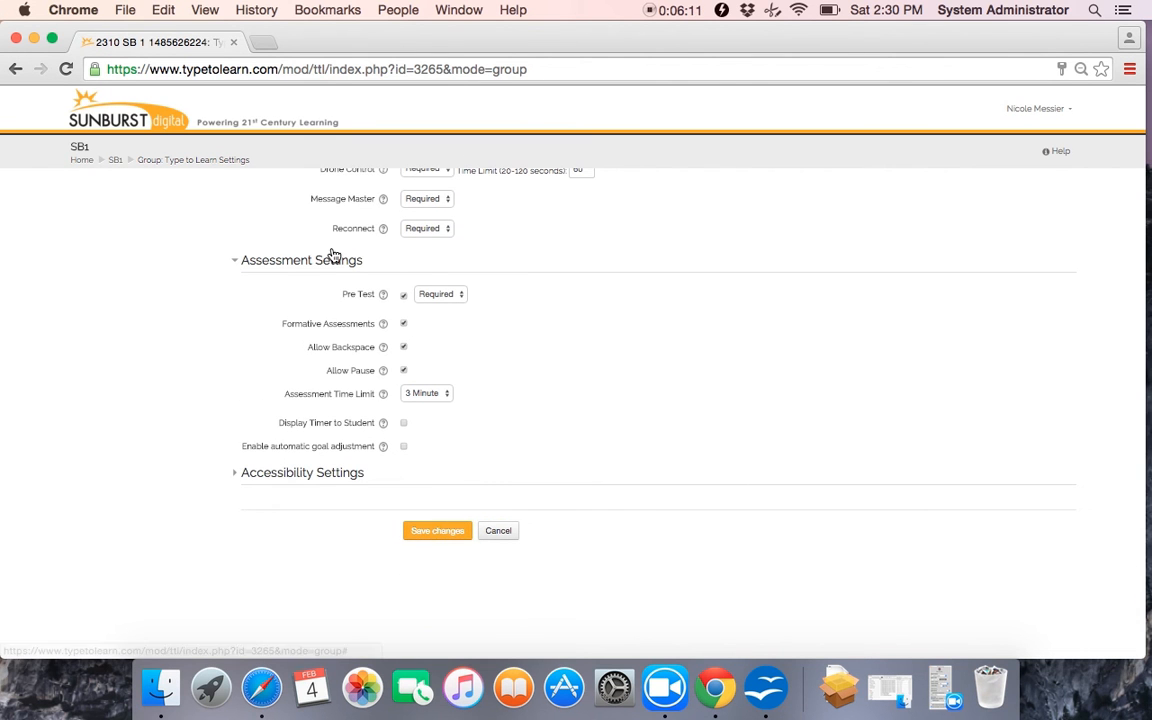
left_click(435, 300)
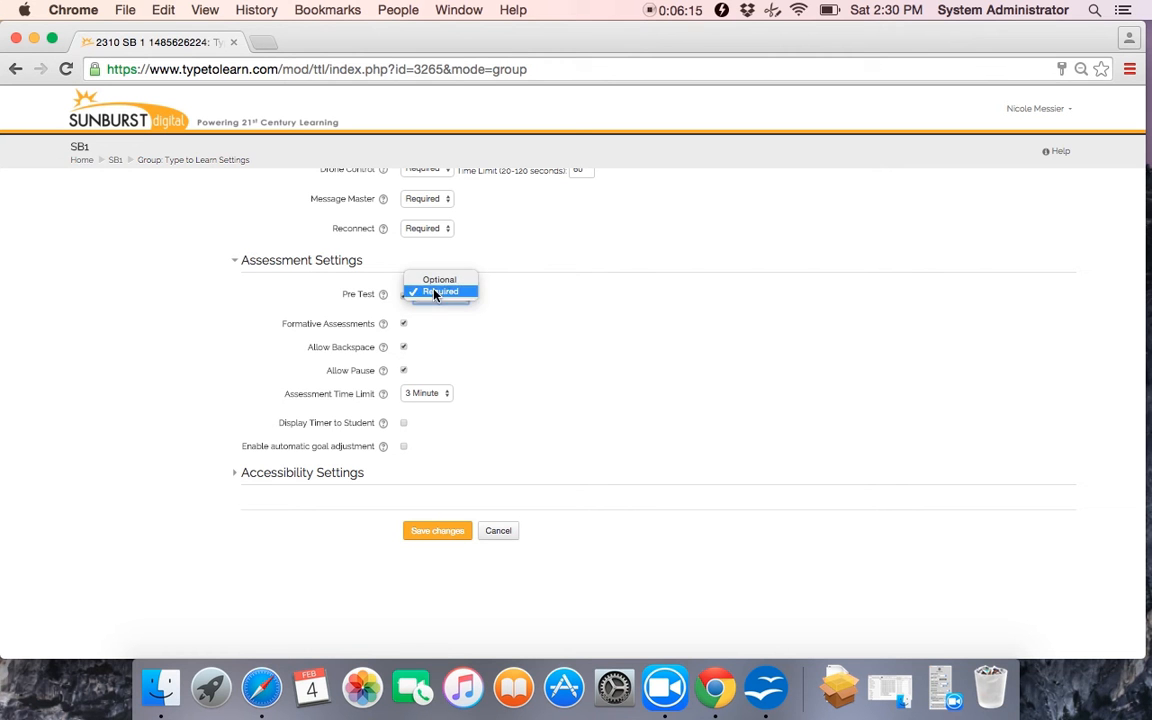
left_click(433, 292)
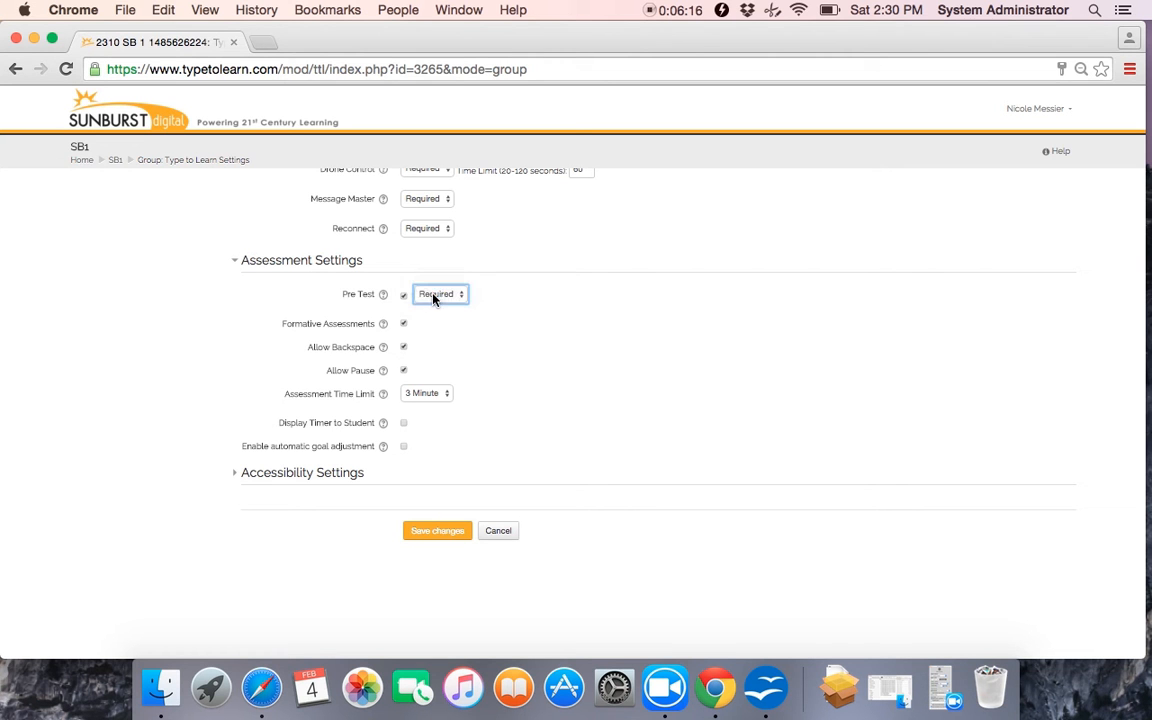
left_click(441, 352)
- Turn off Formative Assessments to examine which assessment options depend on it, and turn it back on
left_click(404, 326)
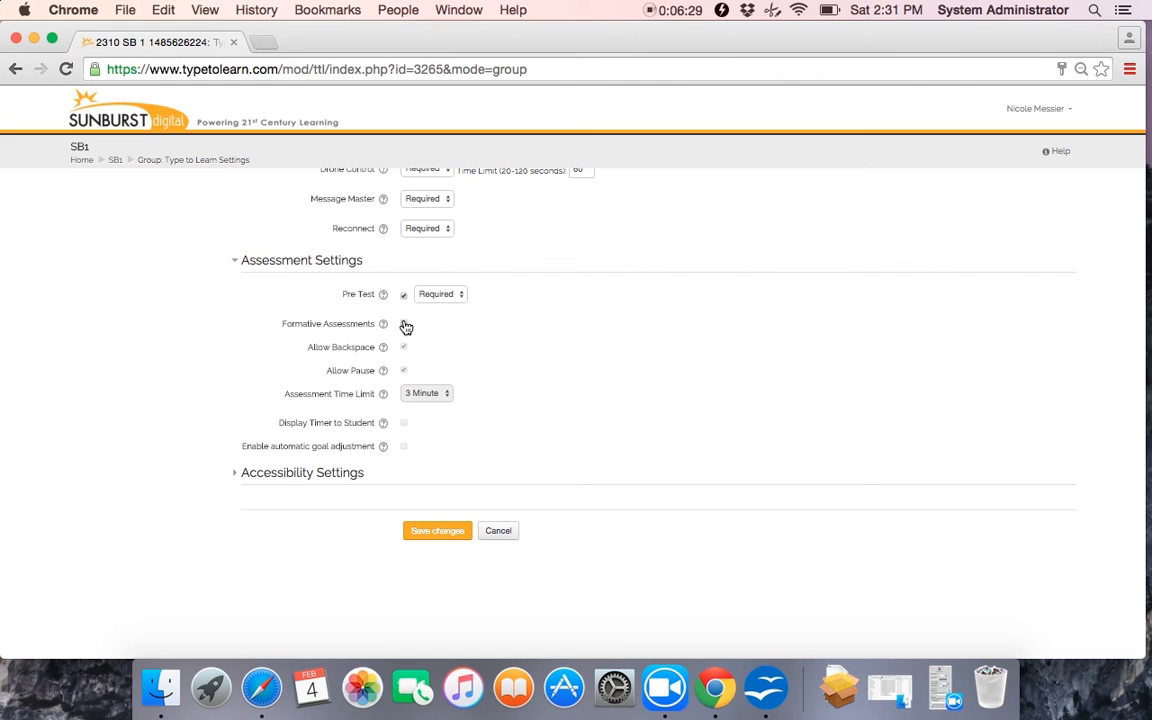
left_click(404, 324)
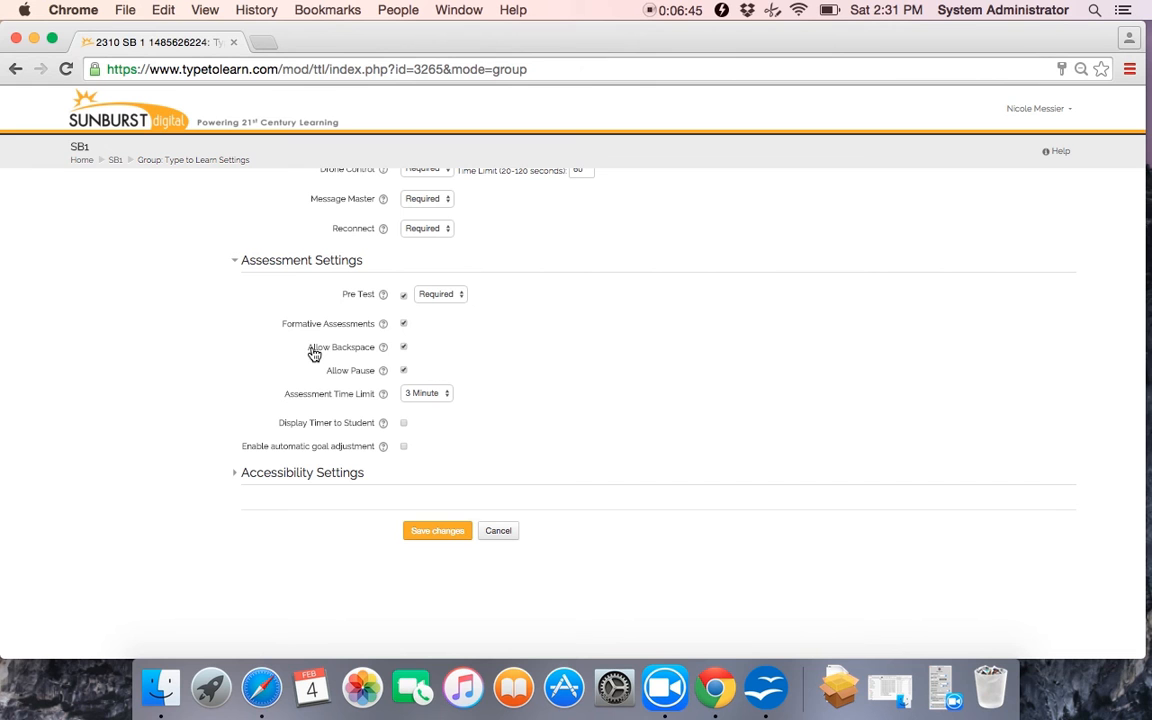
left_click(404, 371)
- Review the Assessment Time Limit choices, picking 3 Minute
left_click(424, 396)
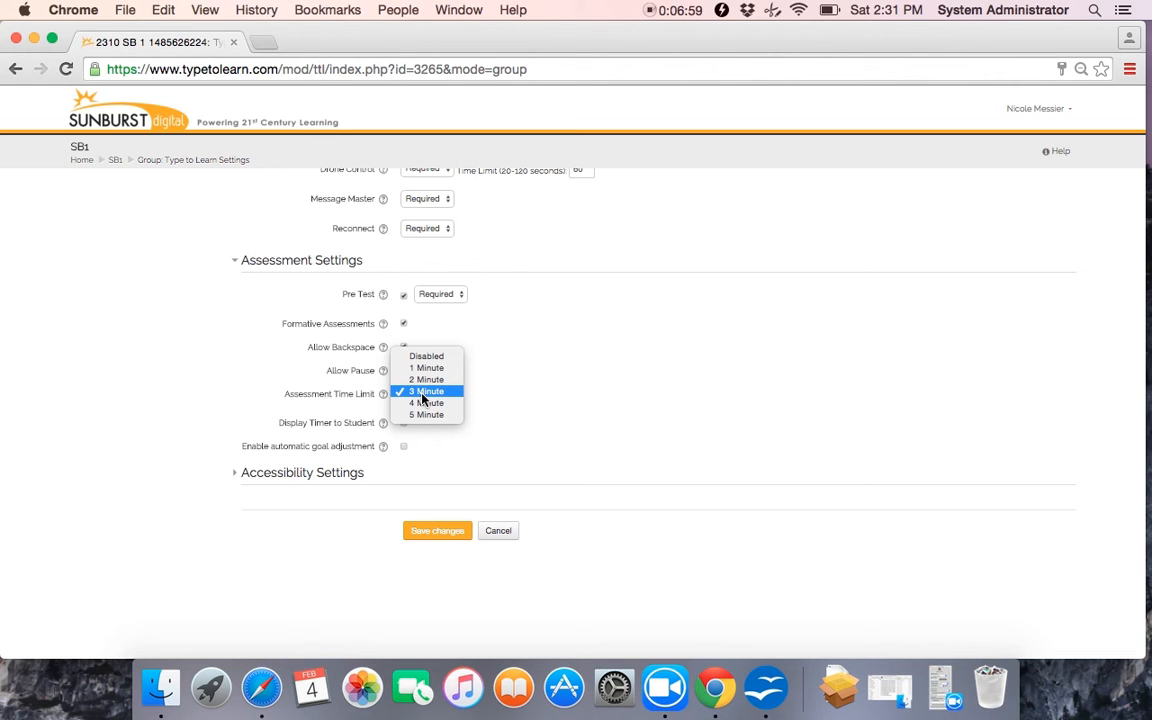
left_click(422, 392)
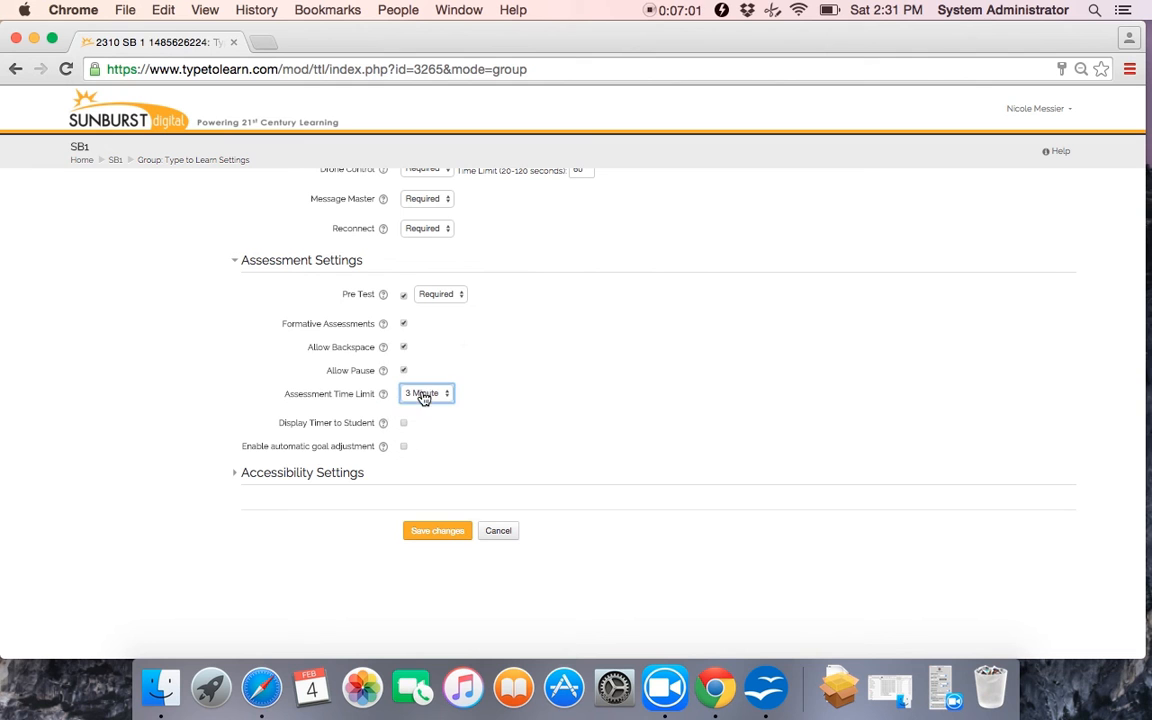
left_click(460, 441)
- Expand the accessibility settings and review the Language choices, picking English
left_click(237, 476)
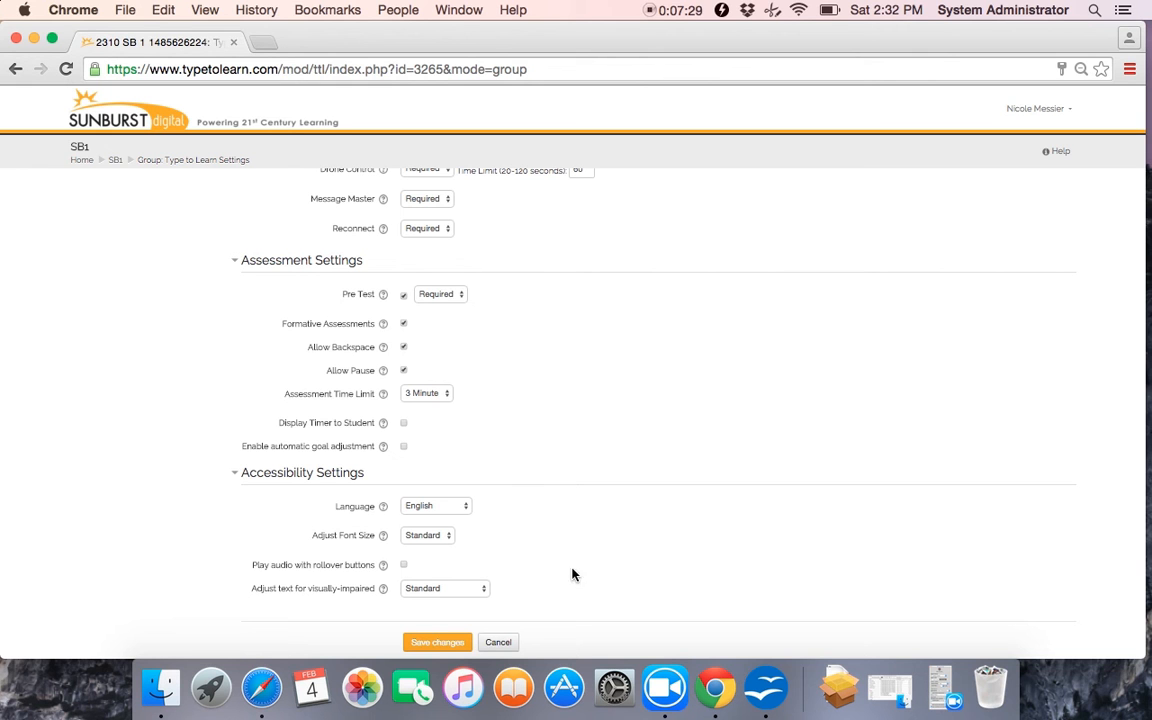
left_click(444, 510)
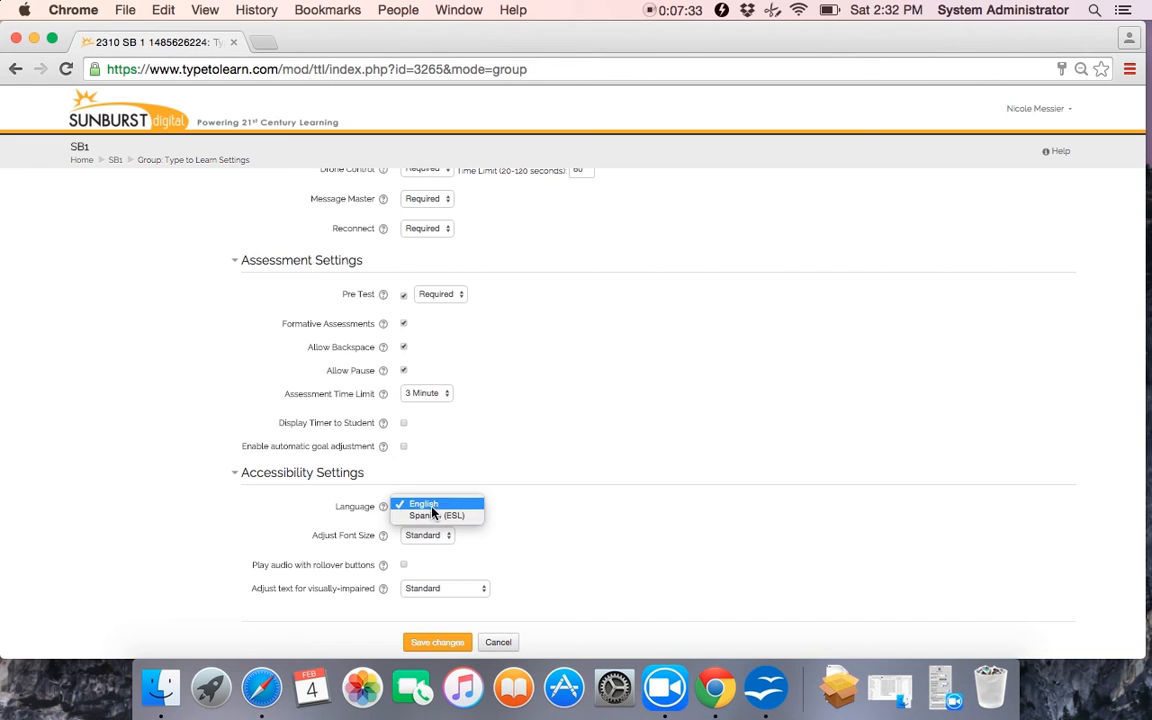
left_click(432, 508)
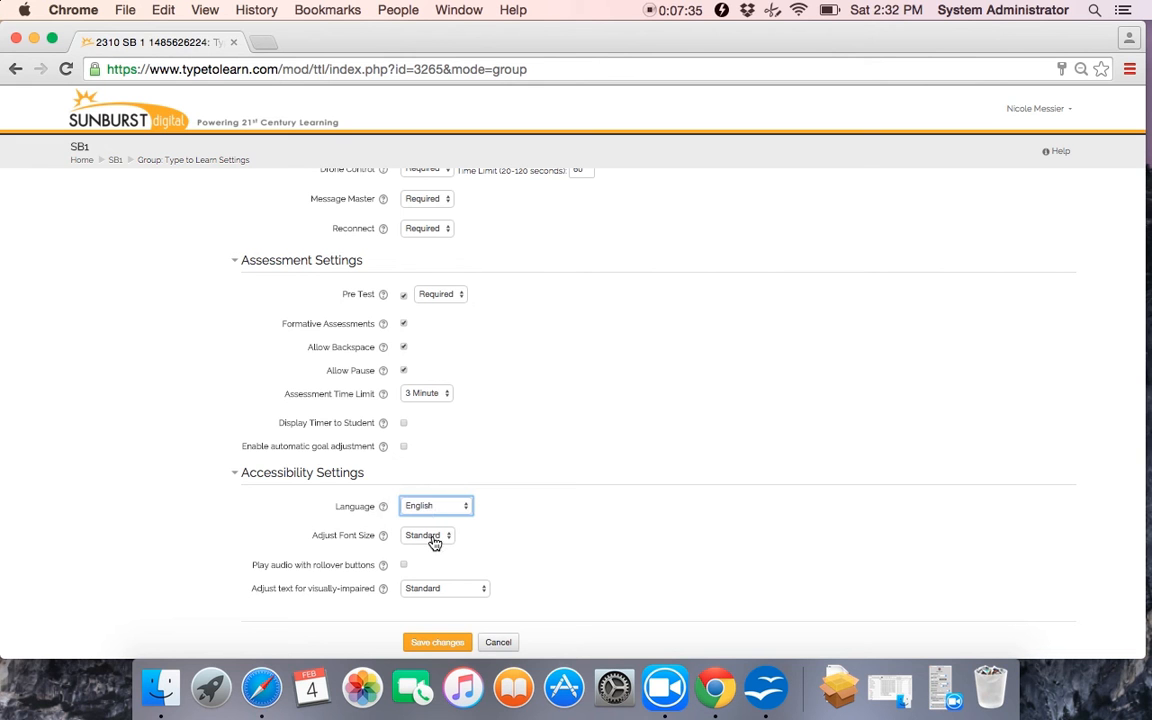
- Review the choices for font size and for adjusting text for the visually impaired, picking Standard for both
left_click(434, 540)
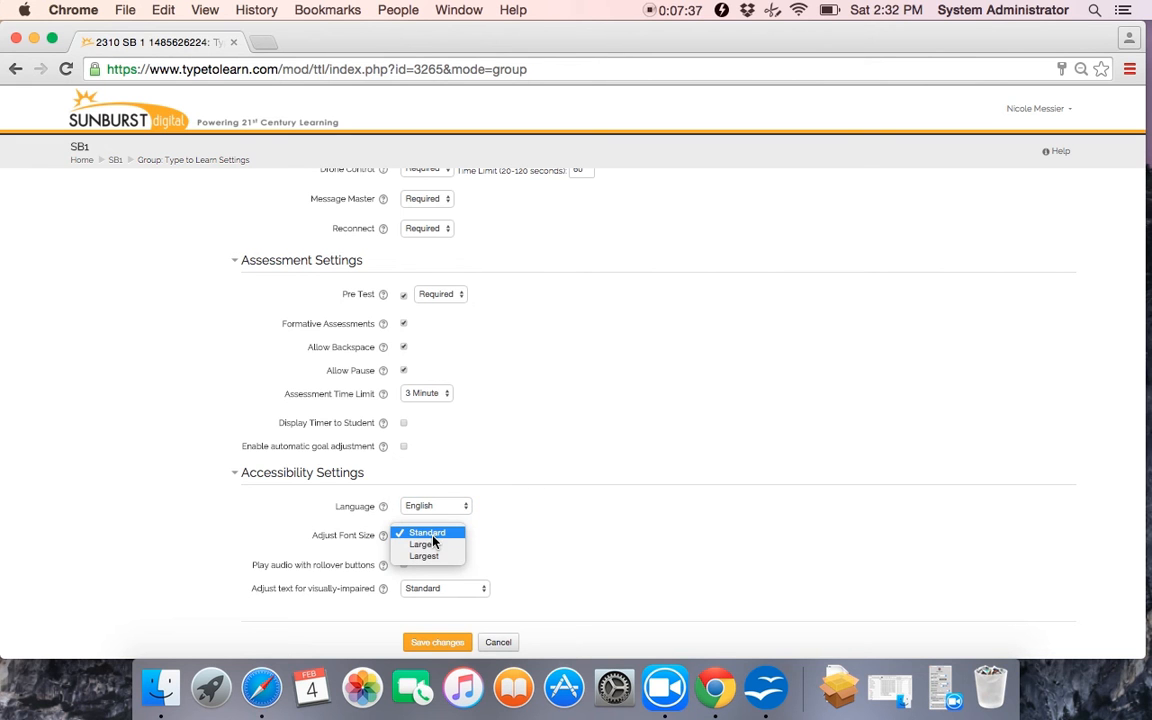
left_click(433, 537)
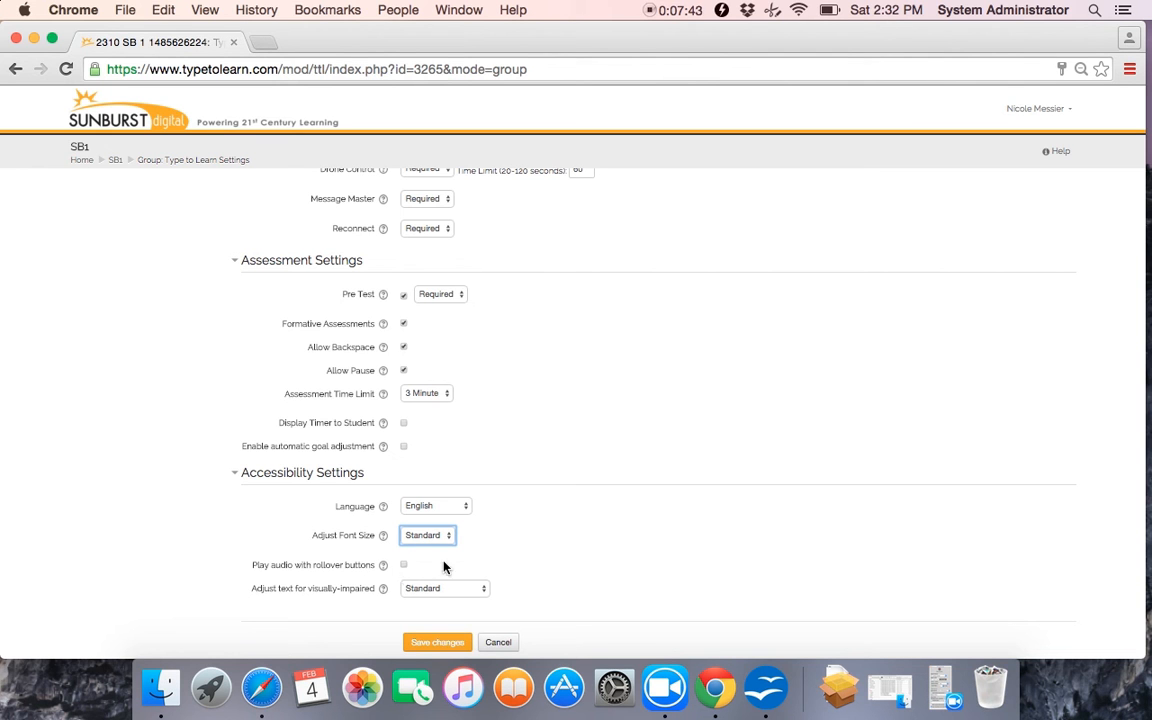
left_click(444, 566)
left_click(444, 591)
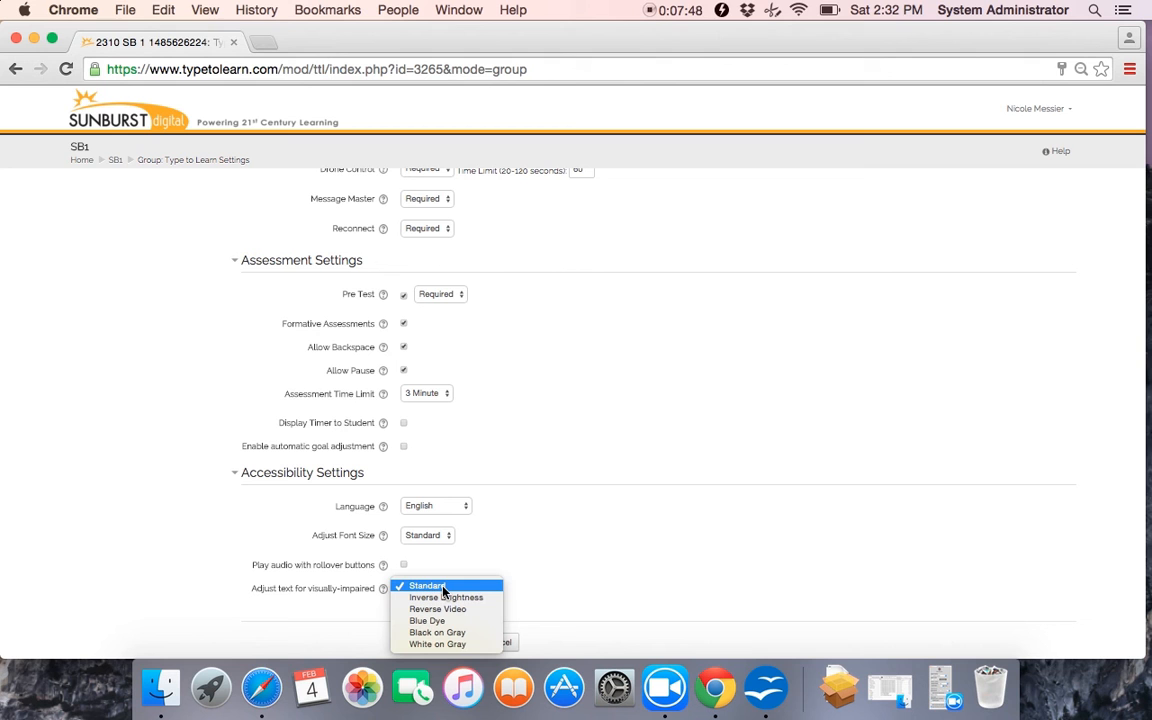
left_click(443, 589)
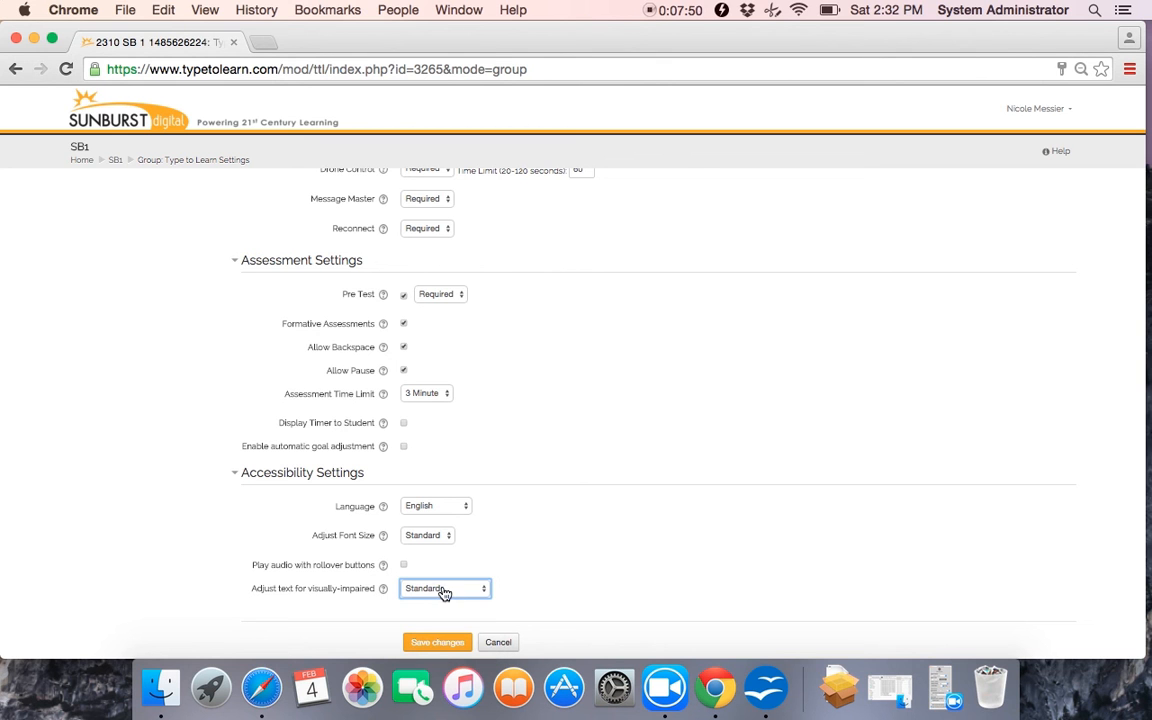
left_click(557, 592)
- Save the group settings and confirm overwriting all individual student settings
left_click(438, 643)
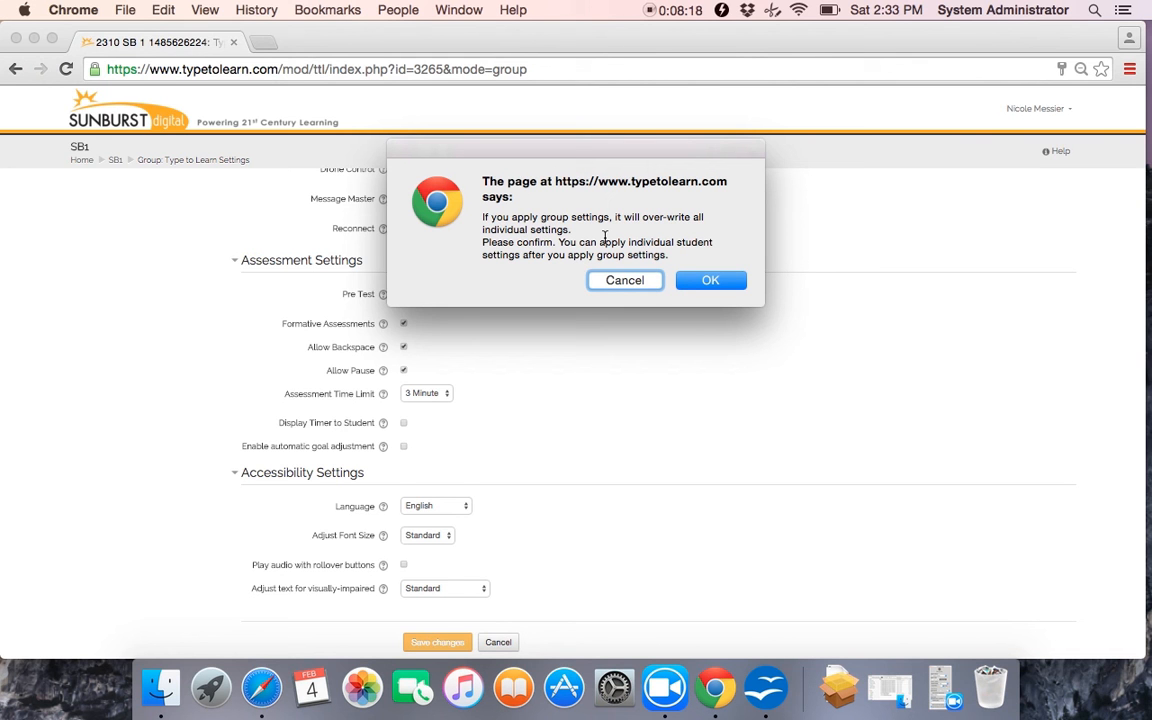
left_click(710, 281)
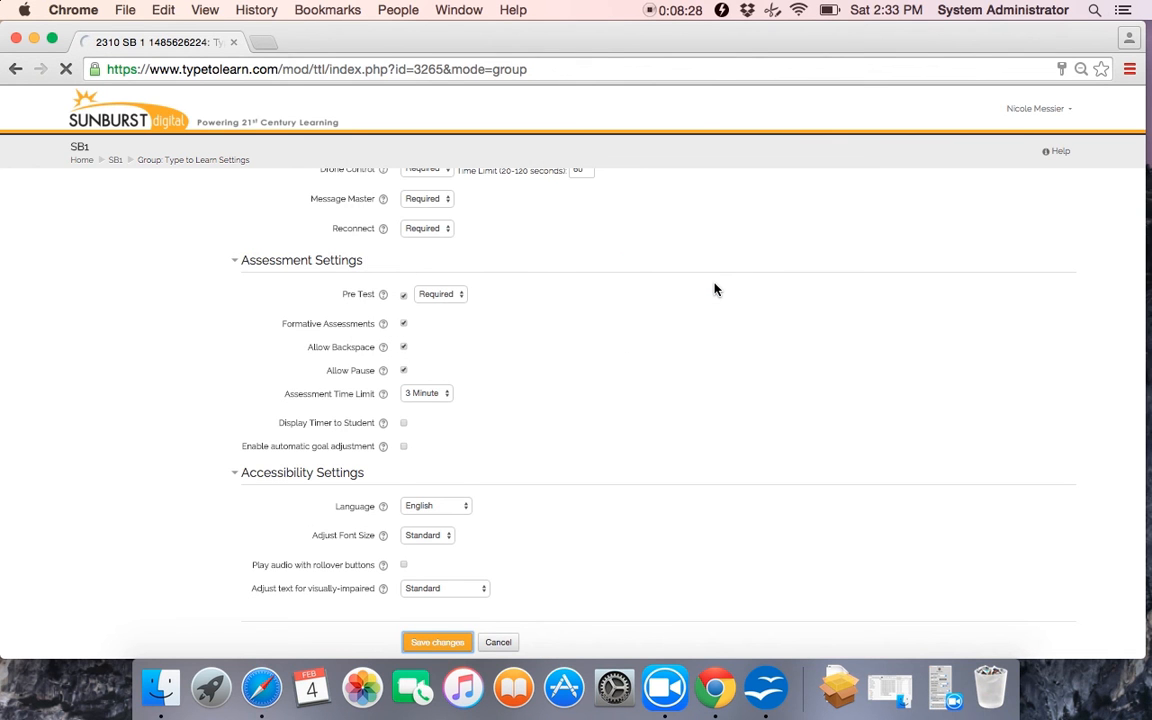